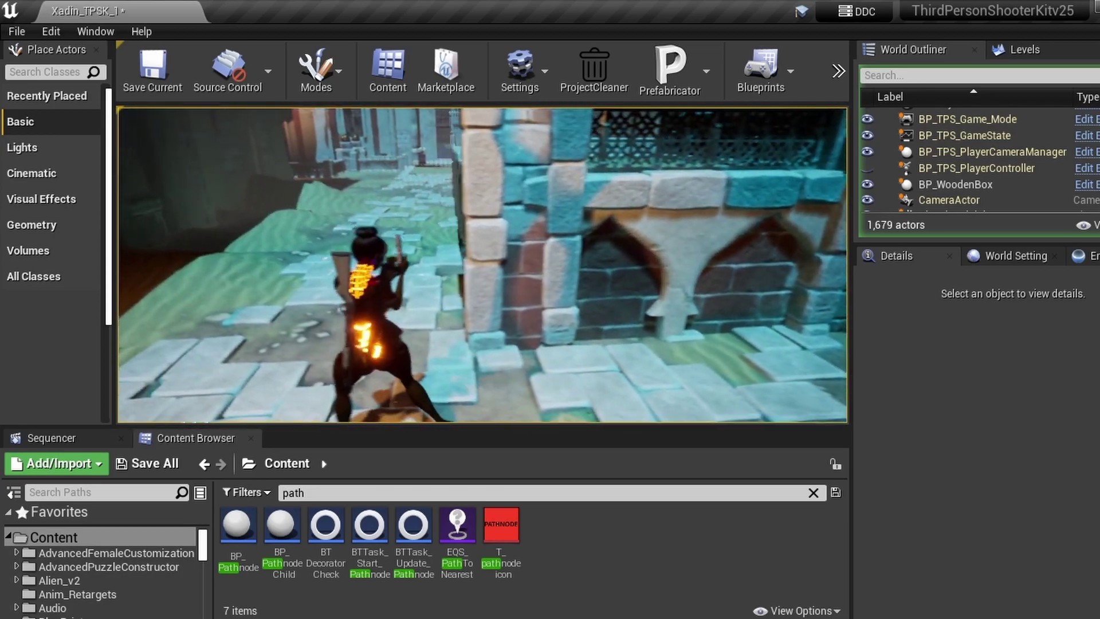
- Walk the player character through the level to the companion in play mode, and end the play session
key(w)
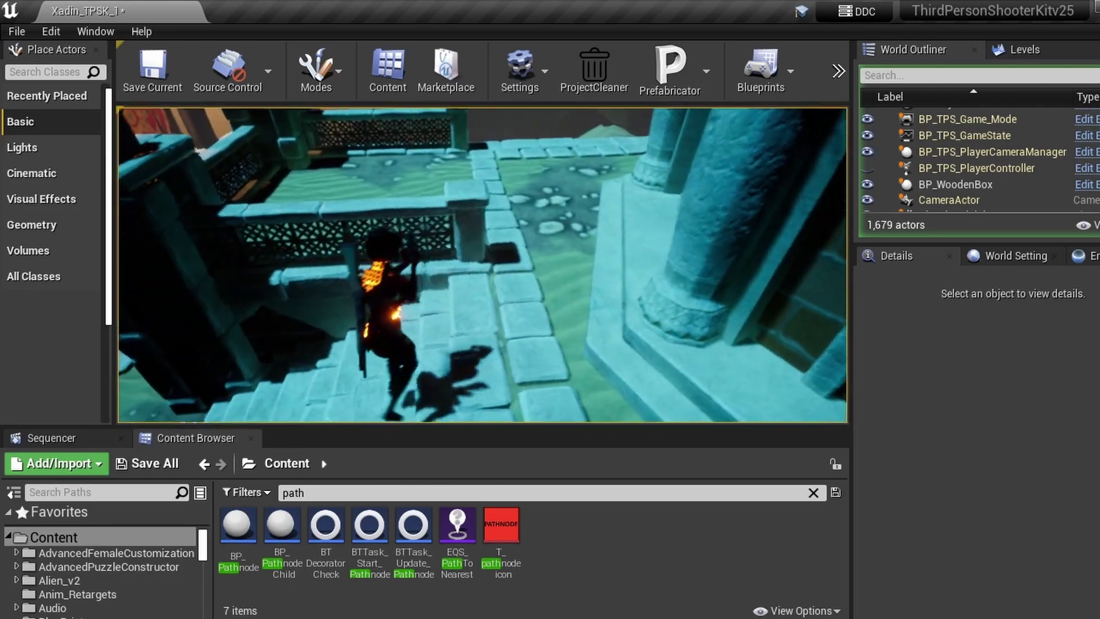
key(w)
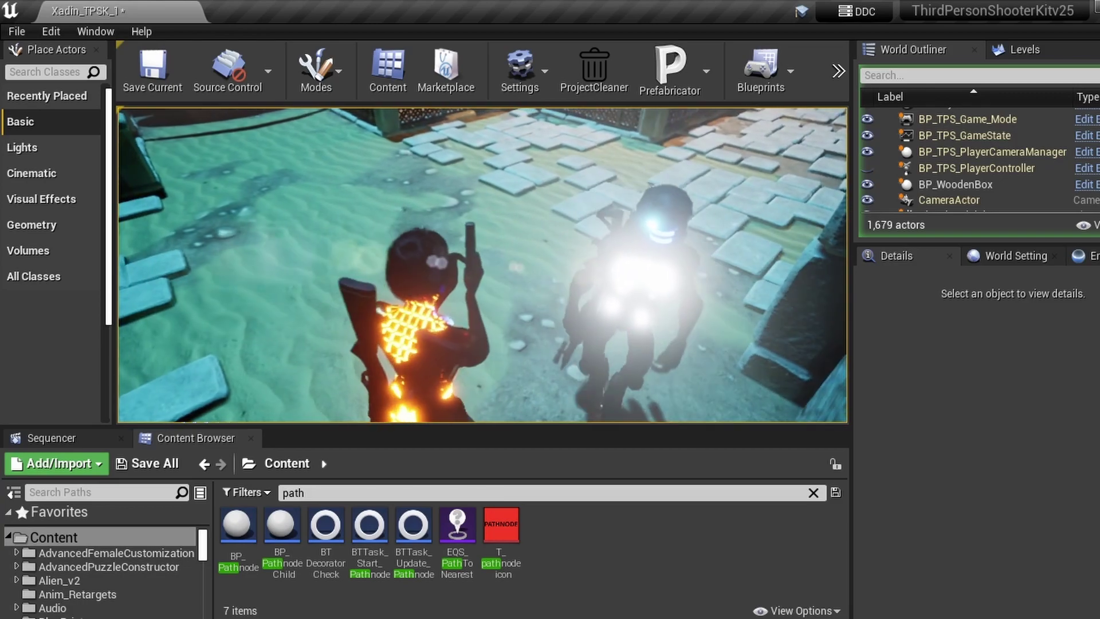
key(w)
key(Escape)
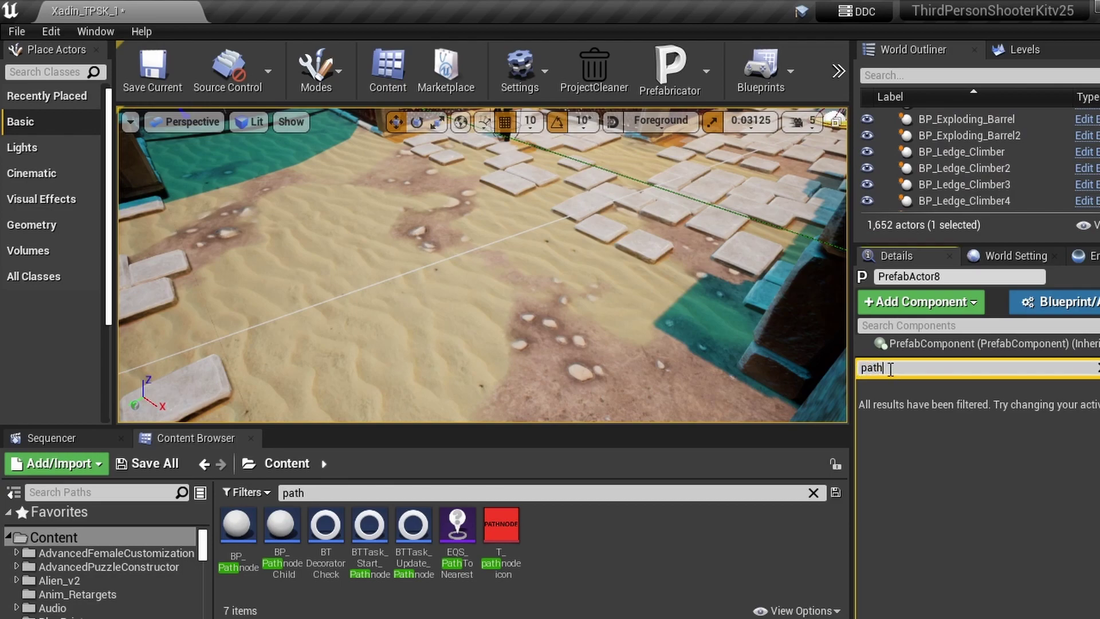
- Clear the details search and widen the viewport, framing the player character on the bridge
key(BackSpace)
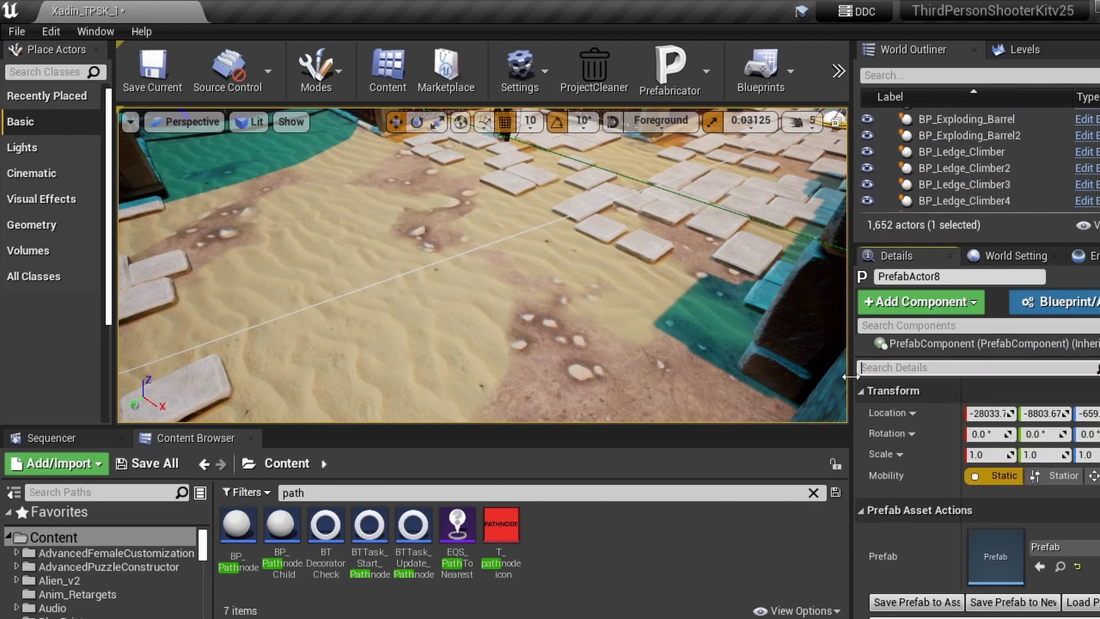
drag(851, 375, 992, 376)
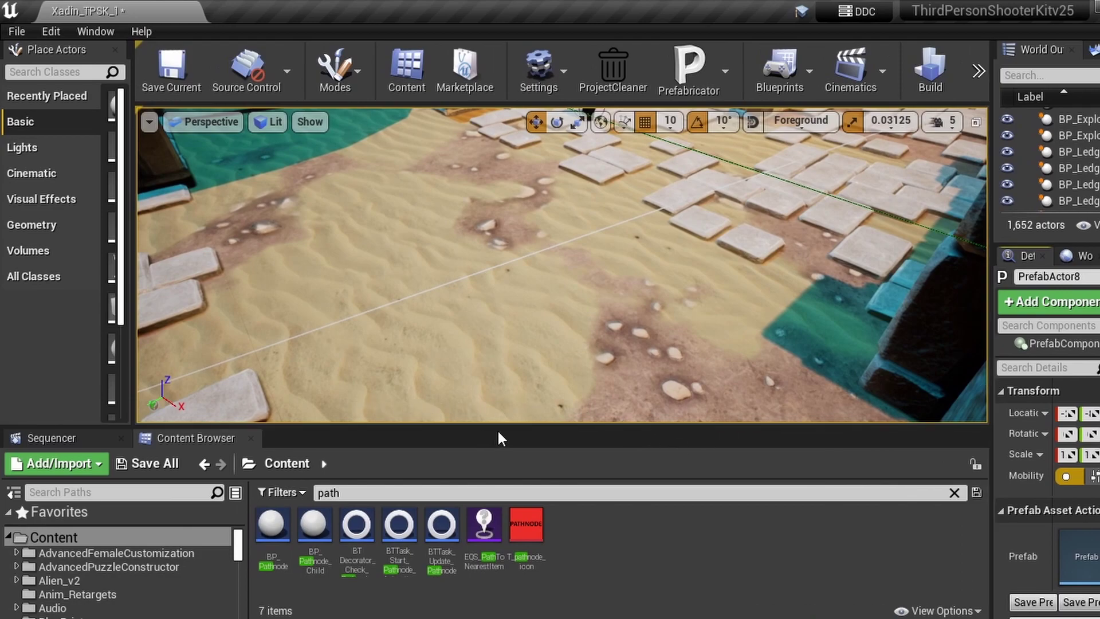
mouse_move(518, 348)
right_down()
mouse_move(510, 275)
mouse_move(447, 197)
mouse_move(521, 227)
mouse_move(458, 189)
mouse_move(498, 247)
mouse_move(510, 310)
mouse_move(579, 344)
mouse_move(518, 346)
right_up()
key(w)
scroll(525, 319, down, 4)
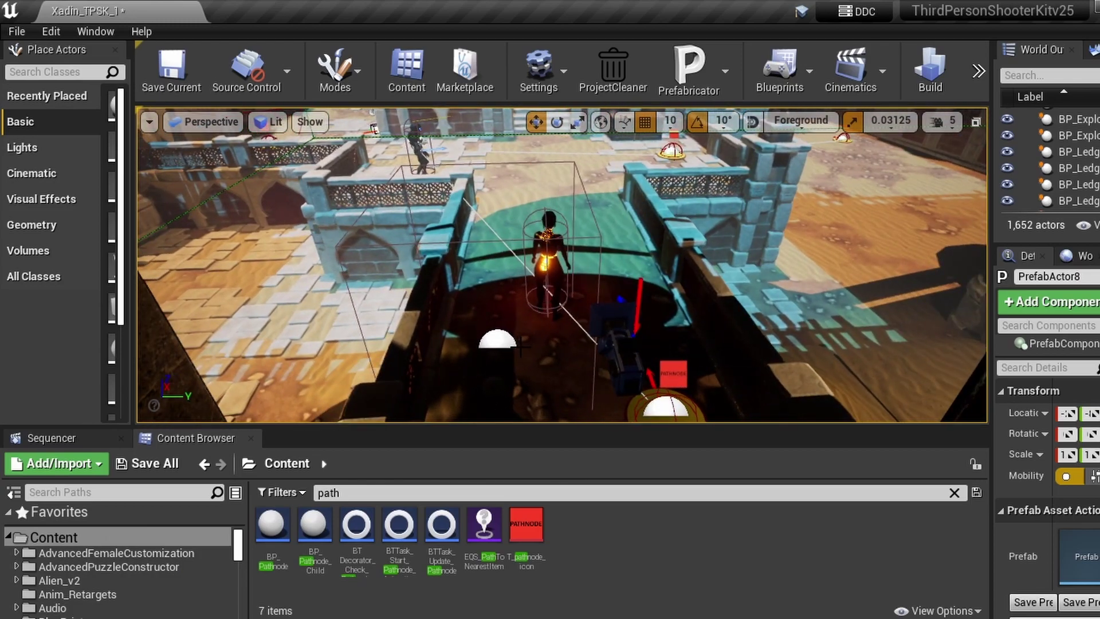
right_drag(518, 346, 518, 346)
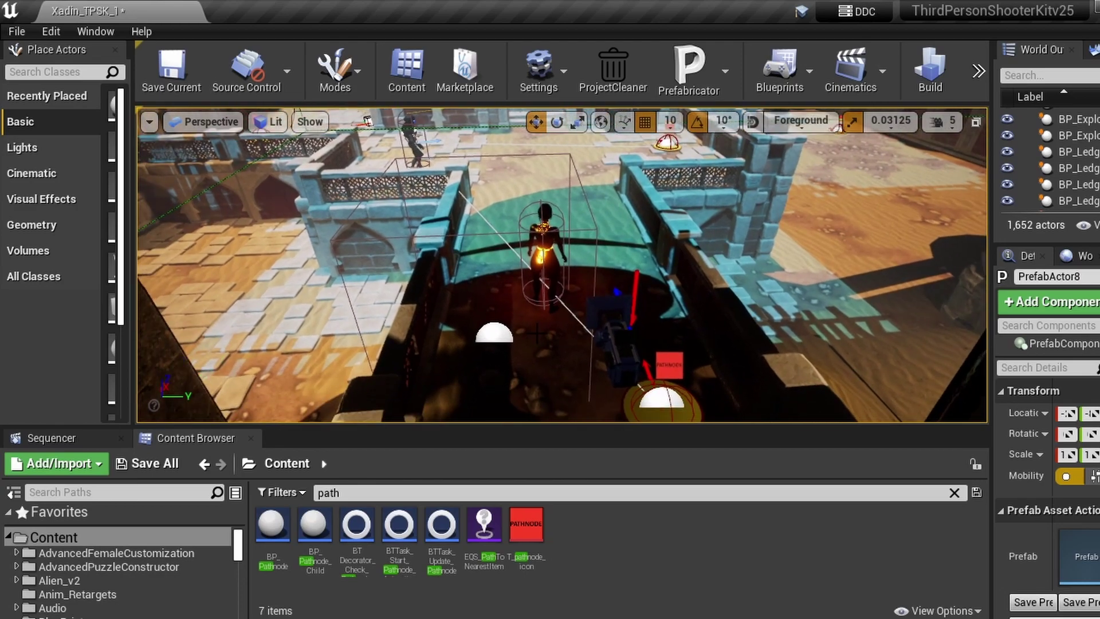
right_drag(536, 334, 536, 330)
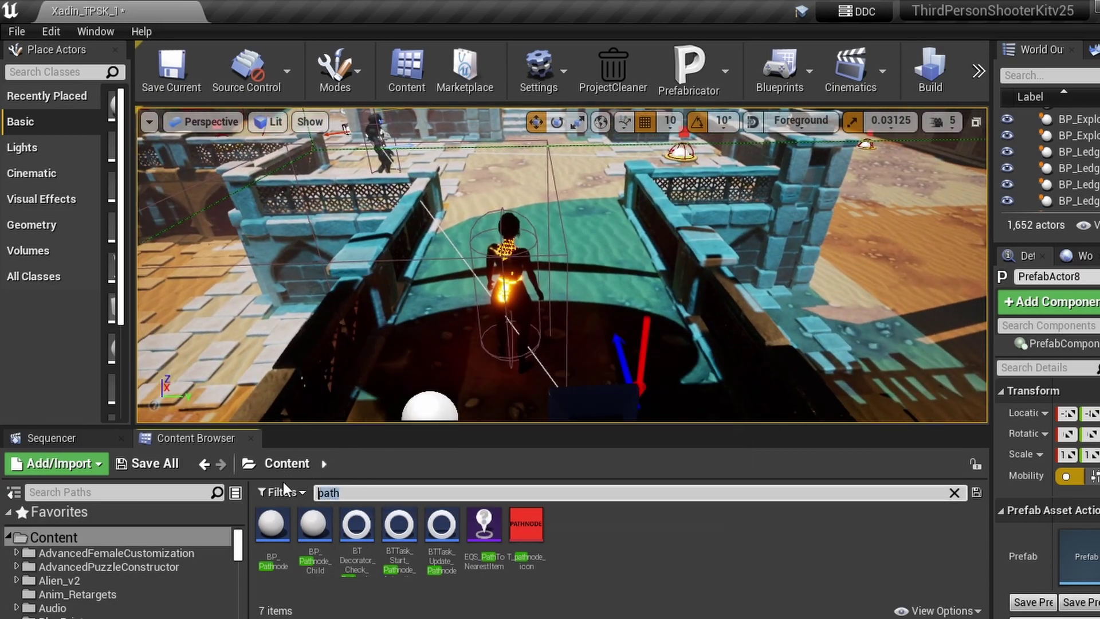
- Filter the project assets by "path" and select the BP_Pathnode_Child blueprint
text(ath)
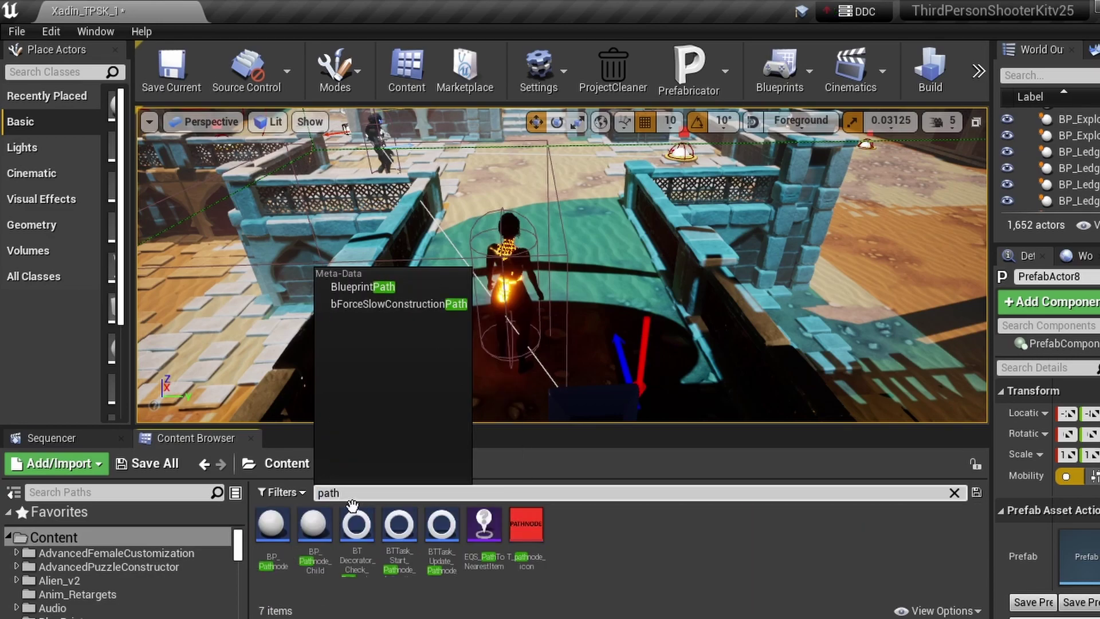
right_click(270, 532)
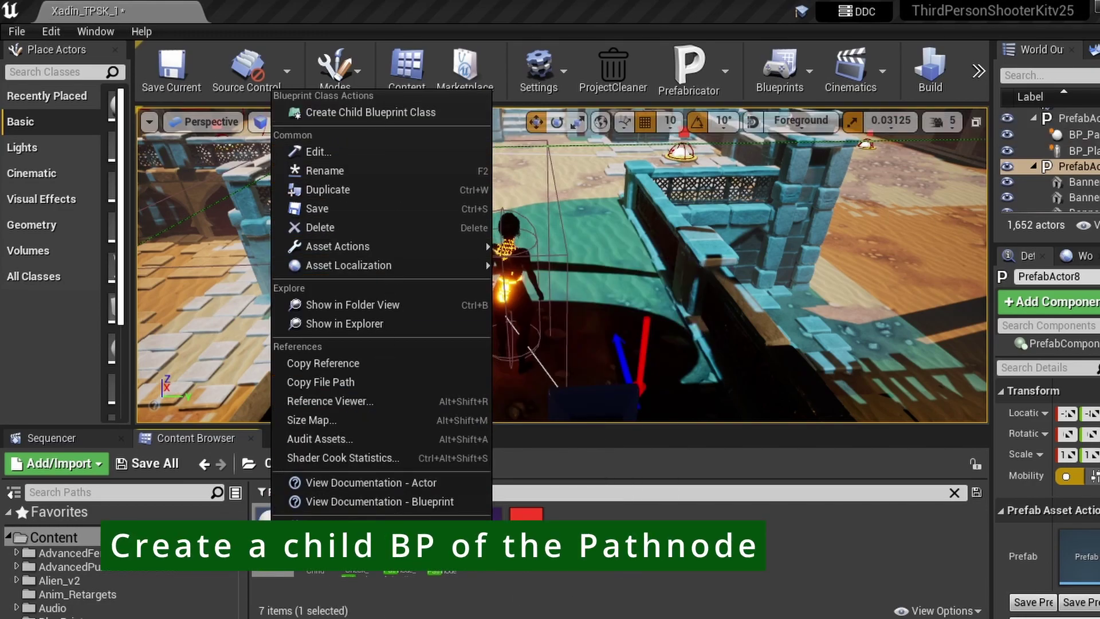
key(Escape)
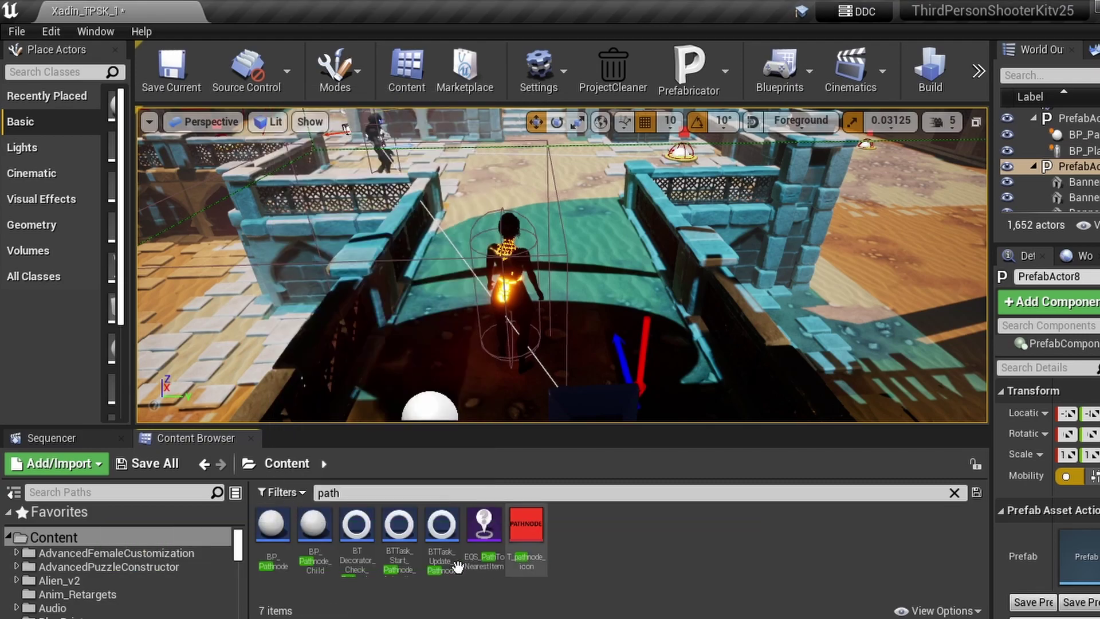
mouse_move(323, 527)
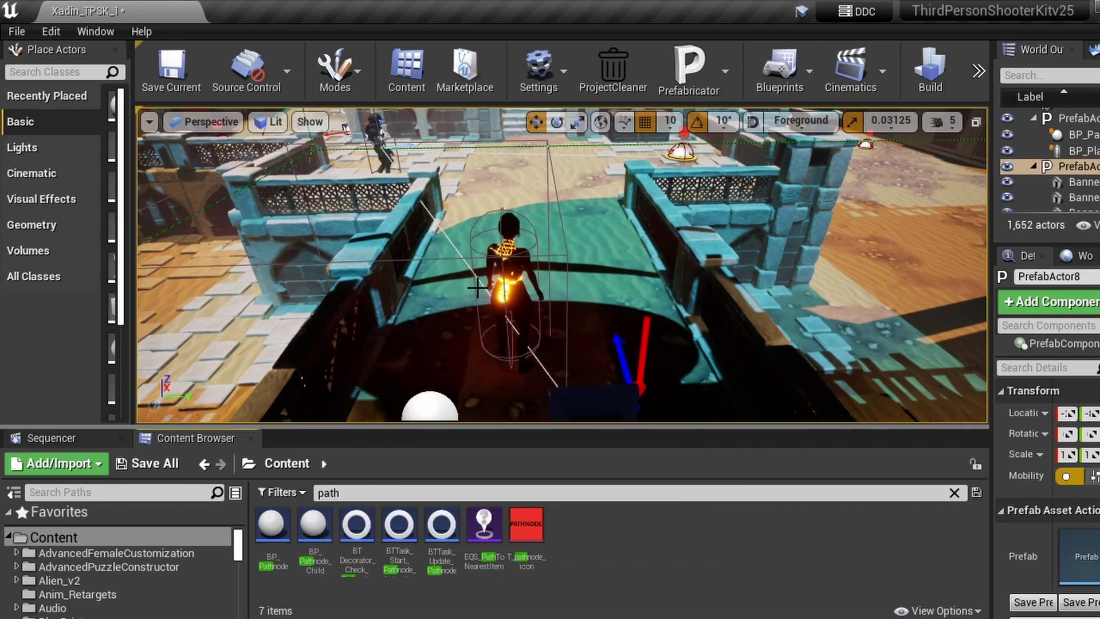
click(318, 527)
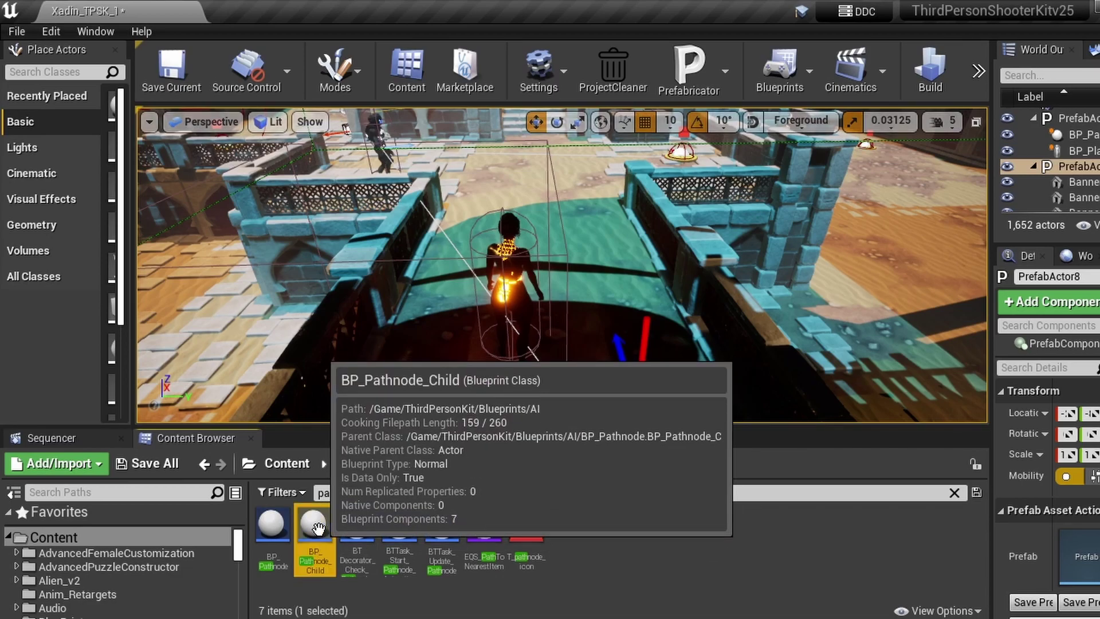
mouse_move(512, 339)
right_down()
mouse_move(554, 344)
mouse_move(510, 348)
right_up()
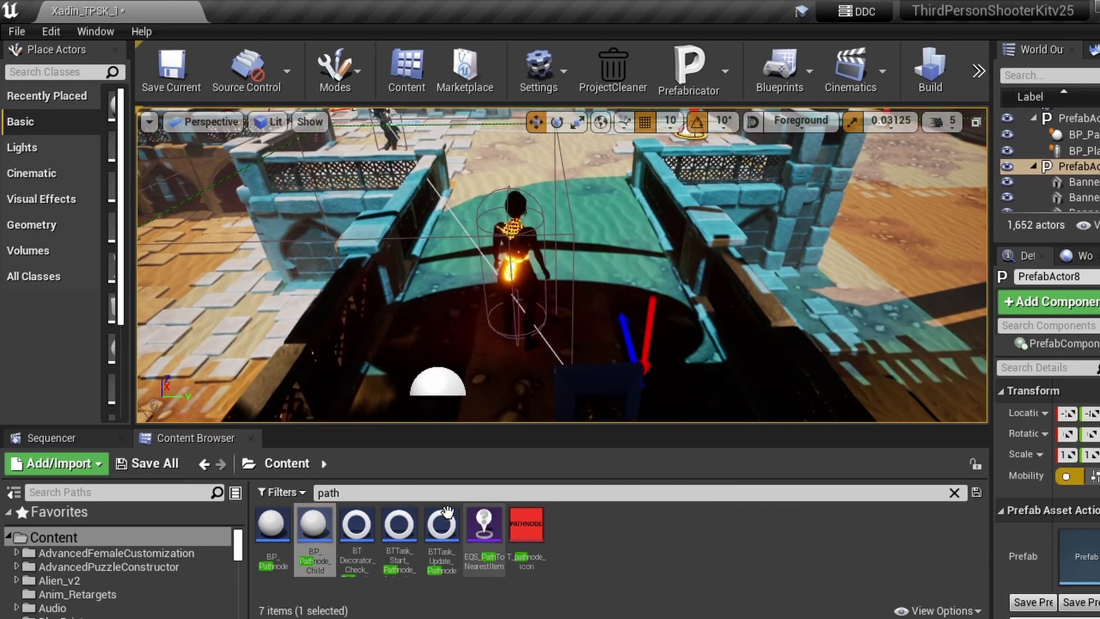
mouse_move(314, 524)
mouse_down()
mouse_move(424, 442)
mouse_move(596, 378)
mouse_move(659, 336)
mouse_move(669, 349)
mouse_move(671, 364)
mouse_move(613, 358)
mouse_move(647, 344)
mouse_move(635, 350)
mouse_move(646, 345)
mouse_move(671, 395)
mouse_move(662, 384)
mouse_move(443, 553)
mouse_move(338, 544)
mouse_move(313, 524)
mouse_up()
key(Escape)
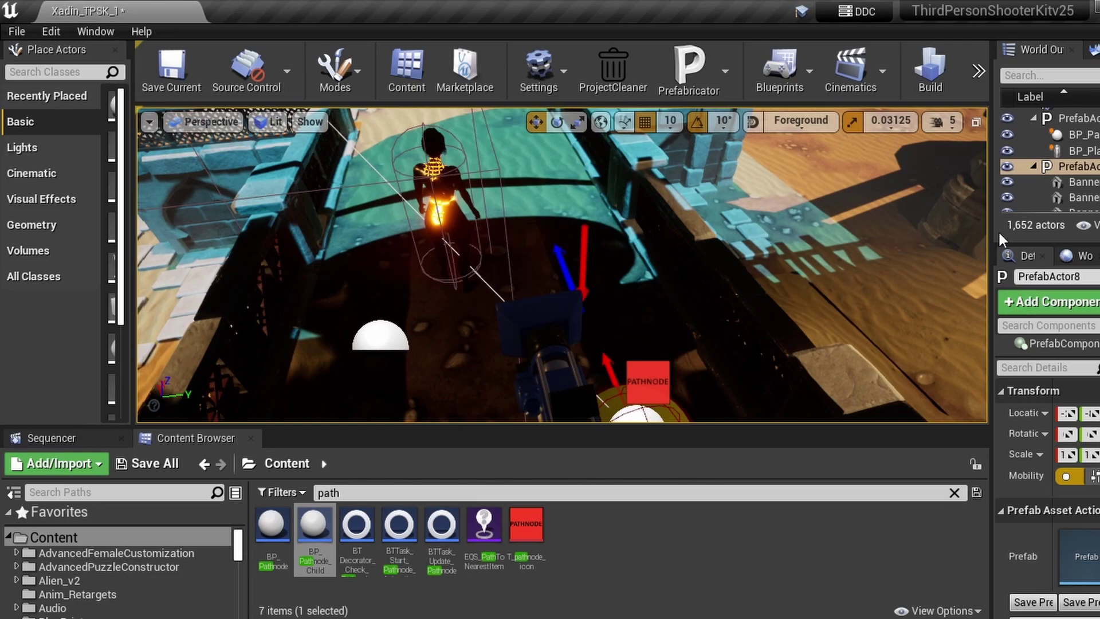
- Select the yellow path node placed behind the player character and target its BP_Pathnode_Child root for its properties
right_drag(561, 265, 513, 382)
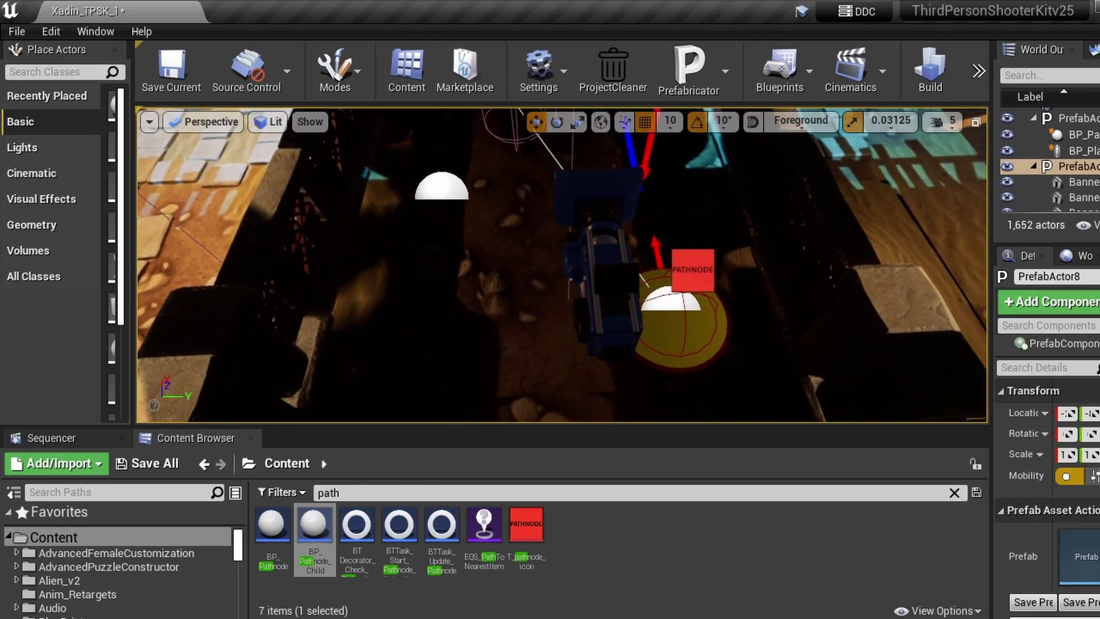
click(702, 336)
click(679, 324)
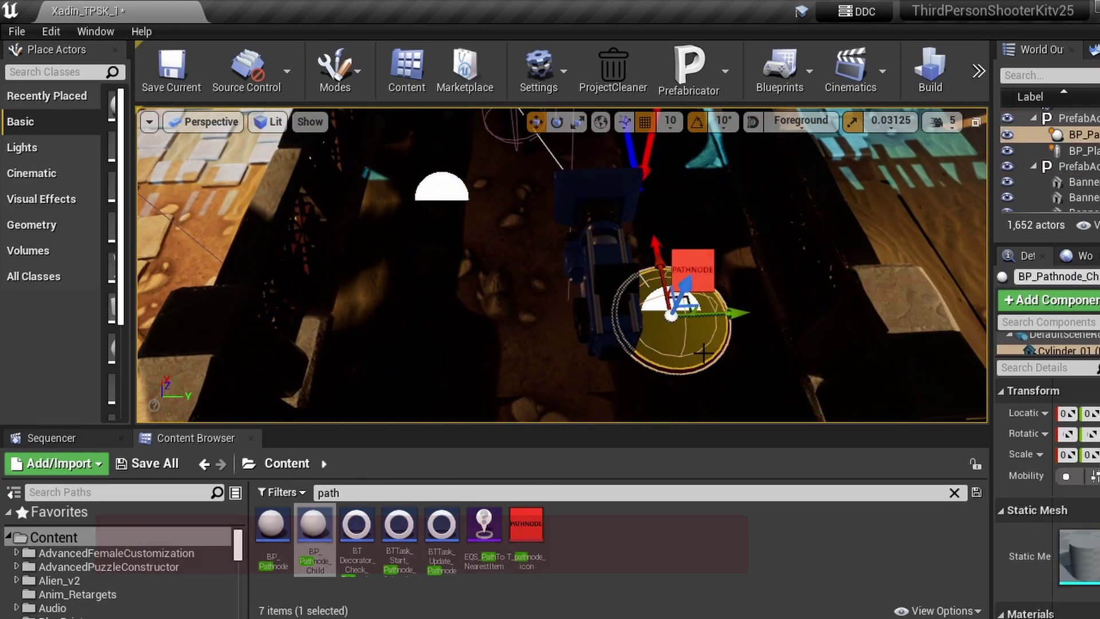
scroll(1061, 445, down, 3)
scroll(1061, 444, down, 5)
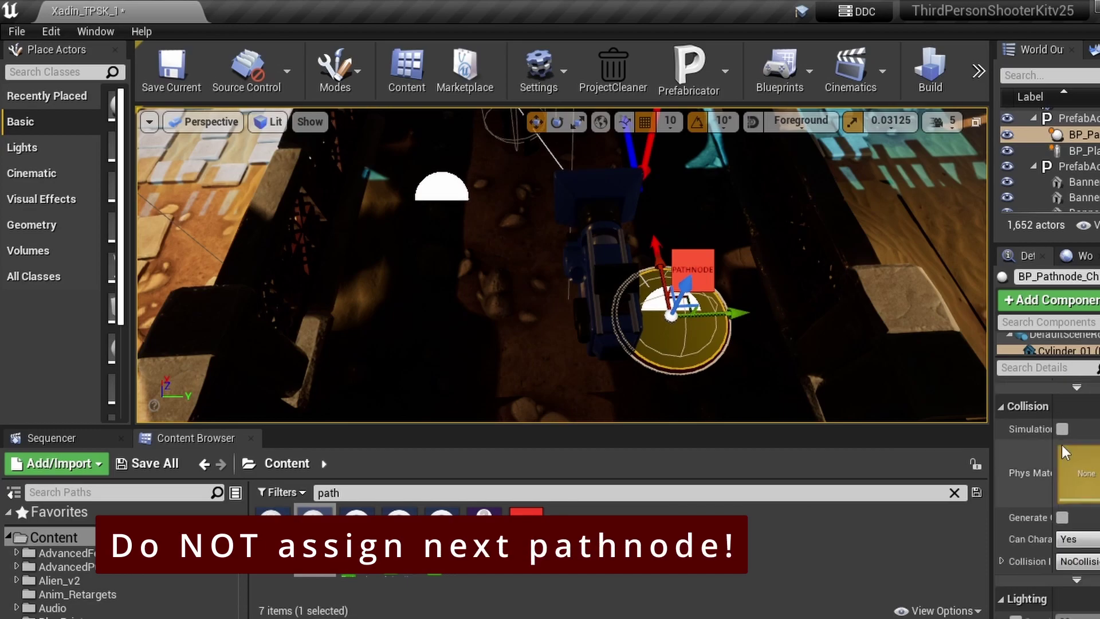
scroll(1051, 339, up, 2)
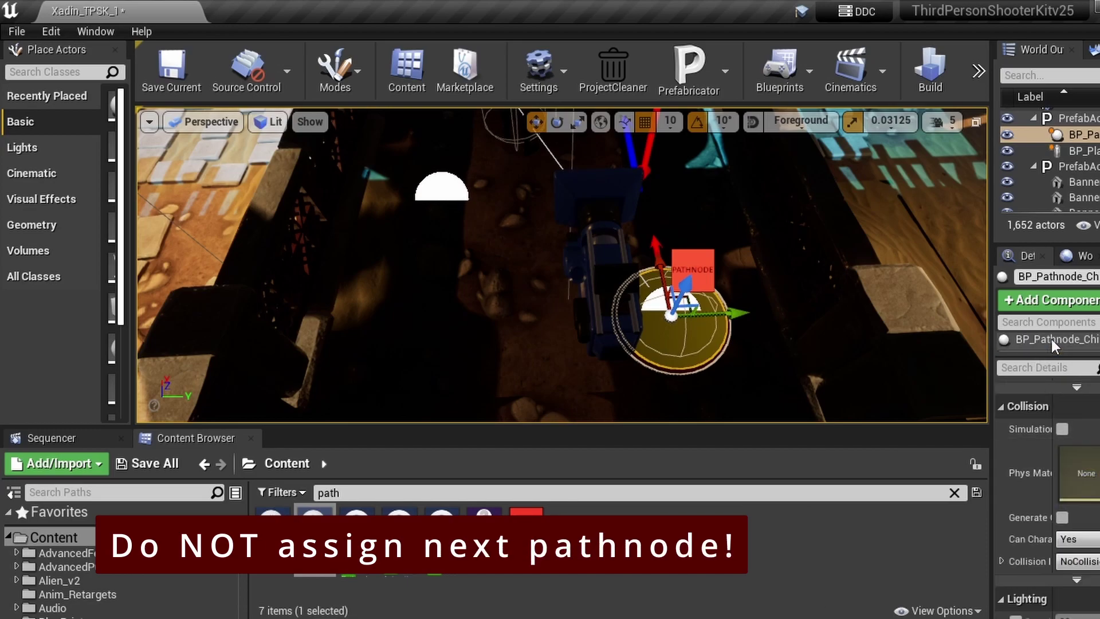
click(1051, 339)
scroll(1021, 438, down, 4)
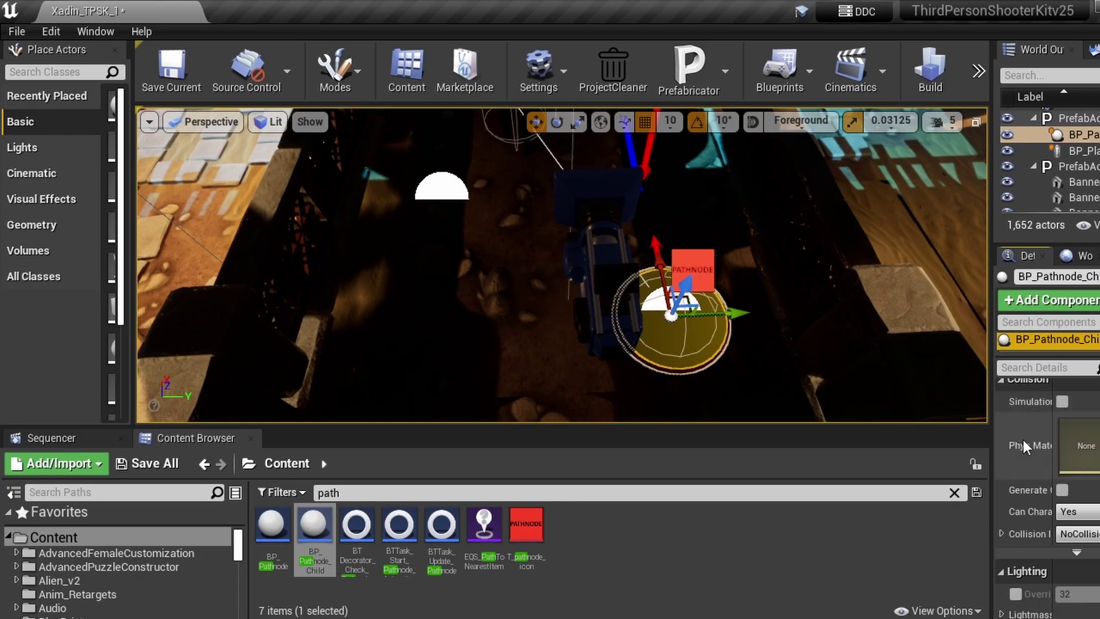
scroll(1022, 438, up, 2)
scroll(1021, 438, up, 2)
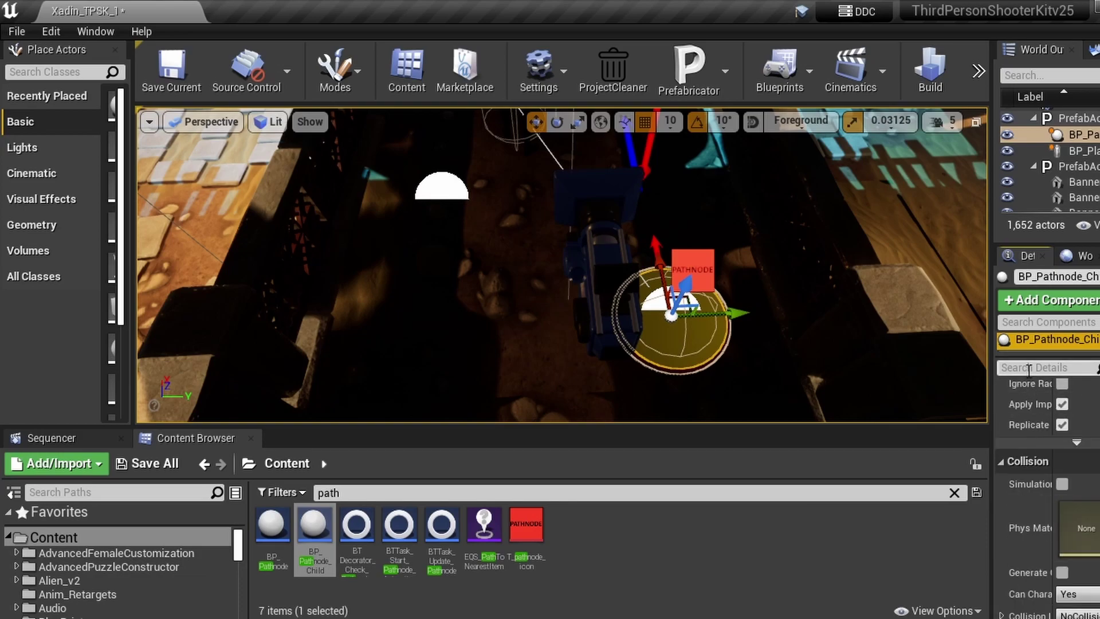
- Filter the node's details by "path" and examine its Next Pathnode Array setting
click(1028, 371)
text(p)
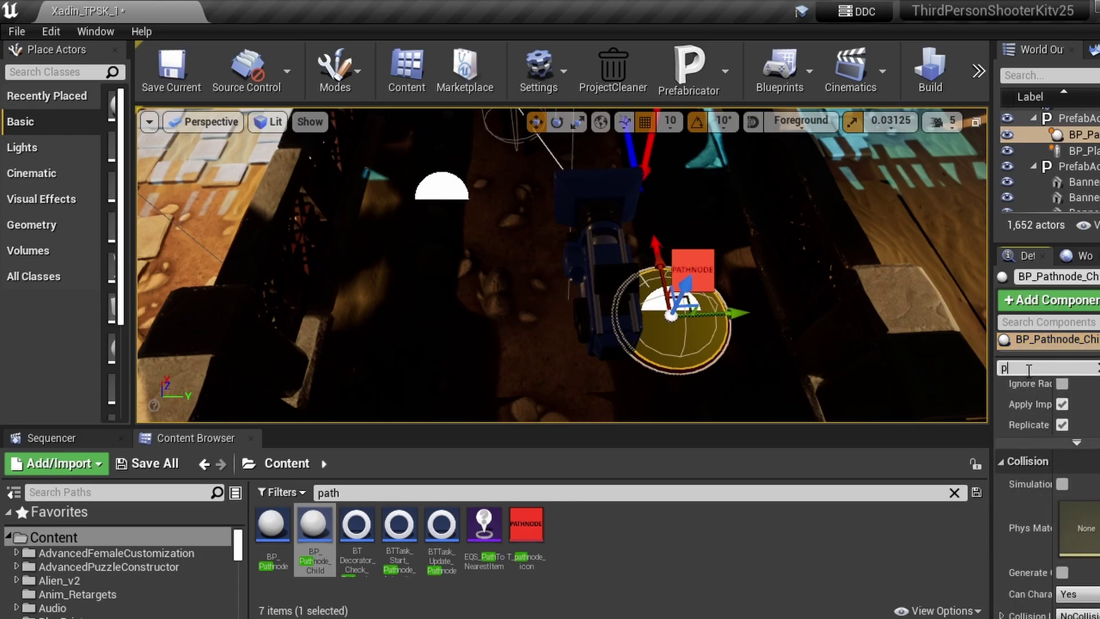
text(ath)
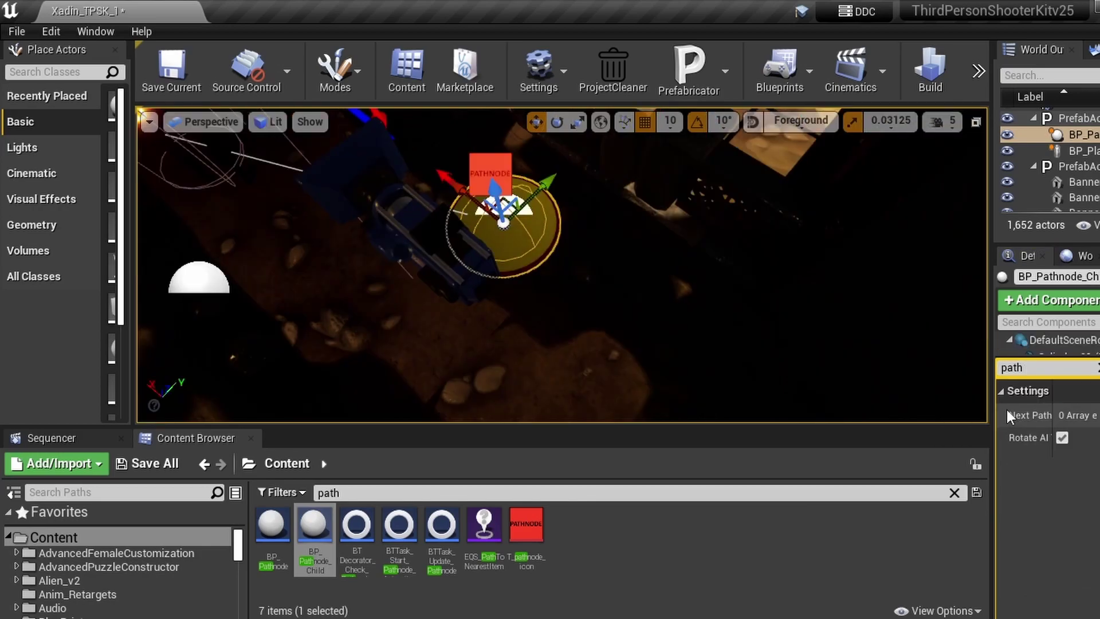
drag(993, 401, 824, 404)
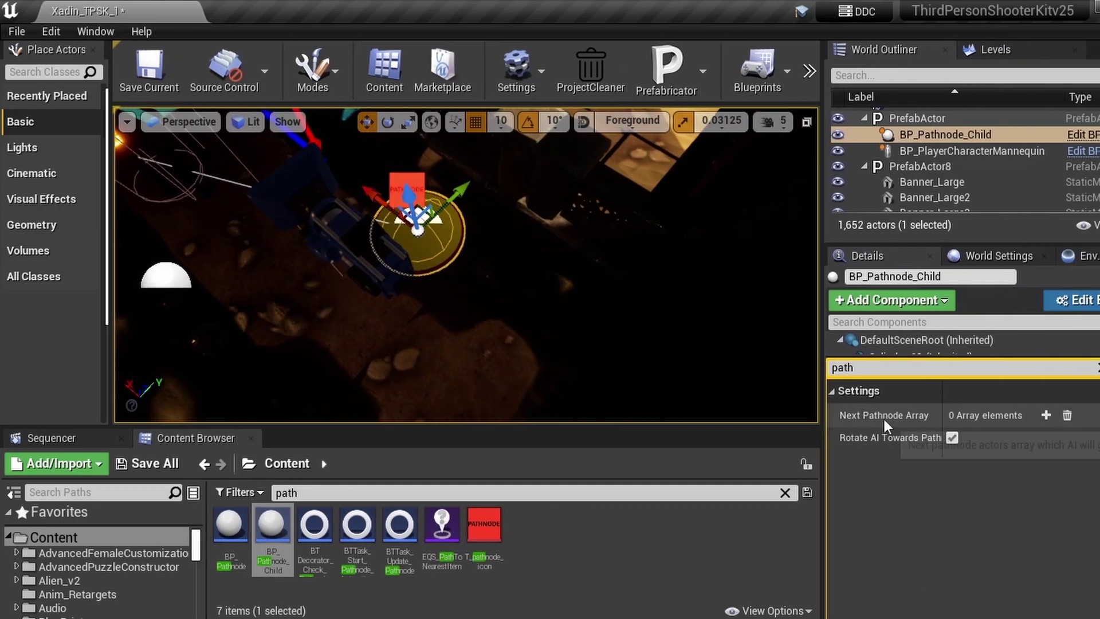
click(875, 366)
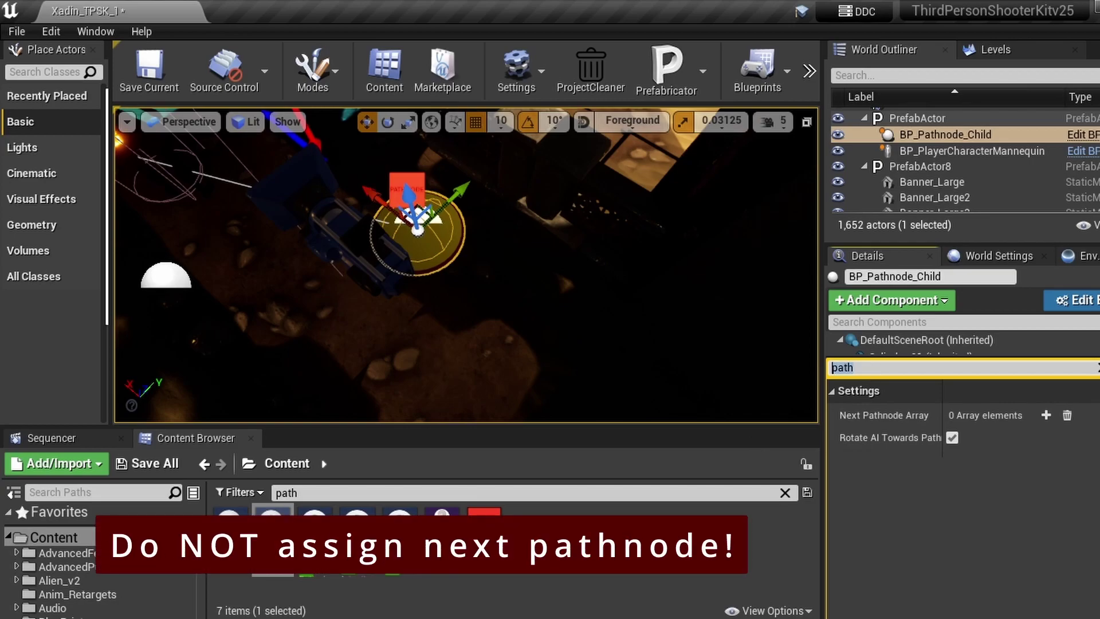
- Widen the viewport again and search the project assets for "bp ai"
drag(823, 377, 1047, 351)
right_drag(618, 323, 539, 172)
click(442, 488)
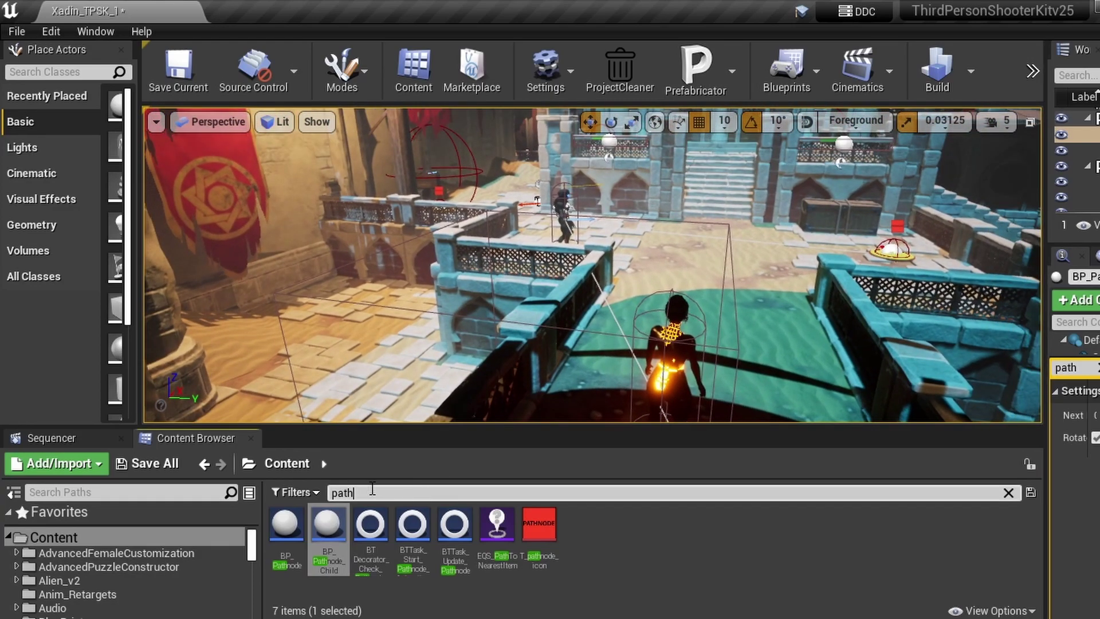
text(bpai)
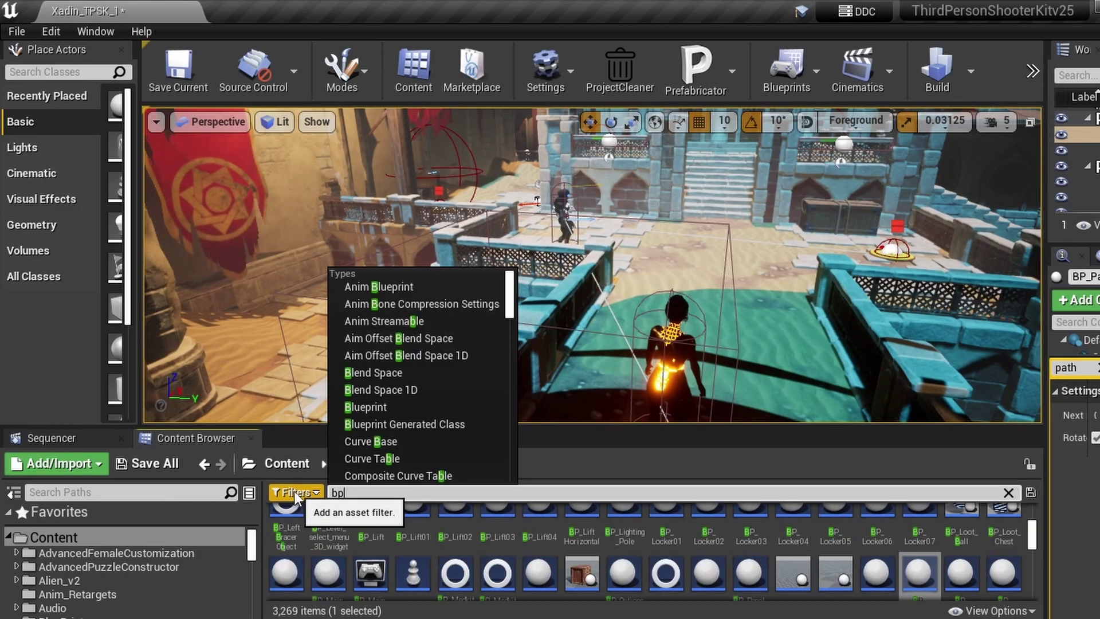
click(344, 492)
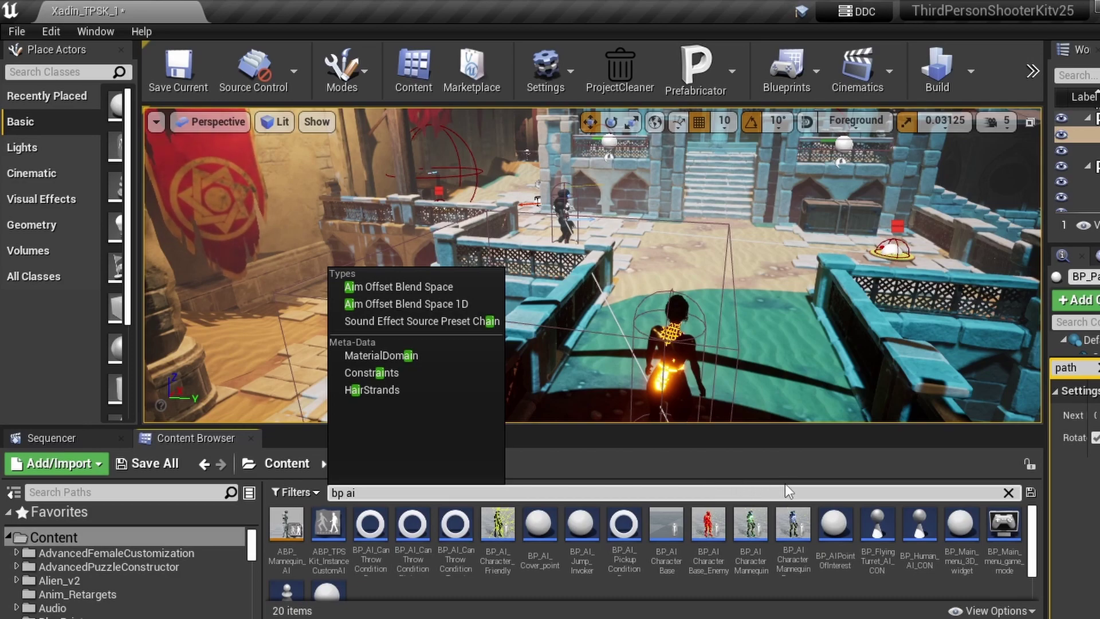
- Compare the AI character blueprints, including BP_AICharacterBase_Enemy, and select BP_AI_Character_Friendly
scroll(757, 538, down, 1)
mouse_move(751, 522)
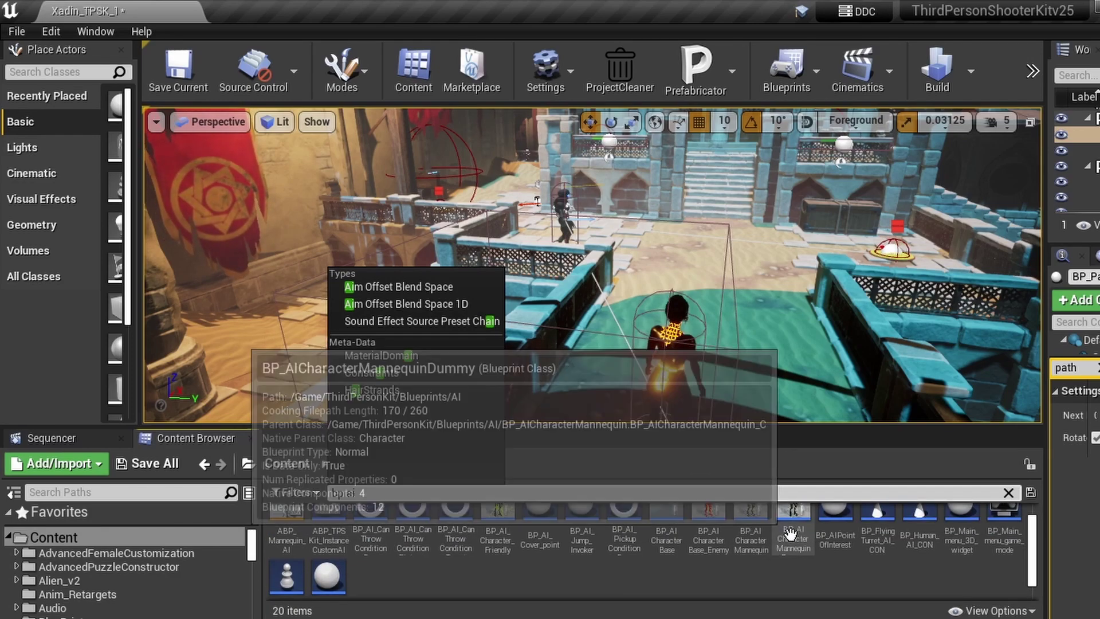
mouse_move(709, 516)
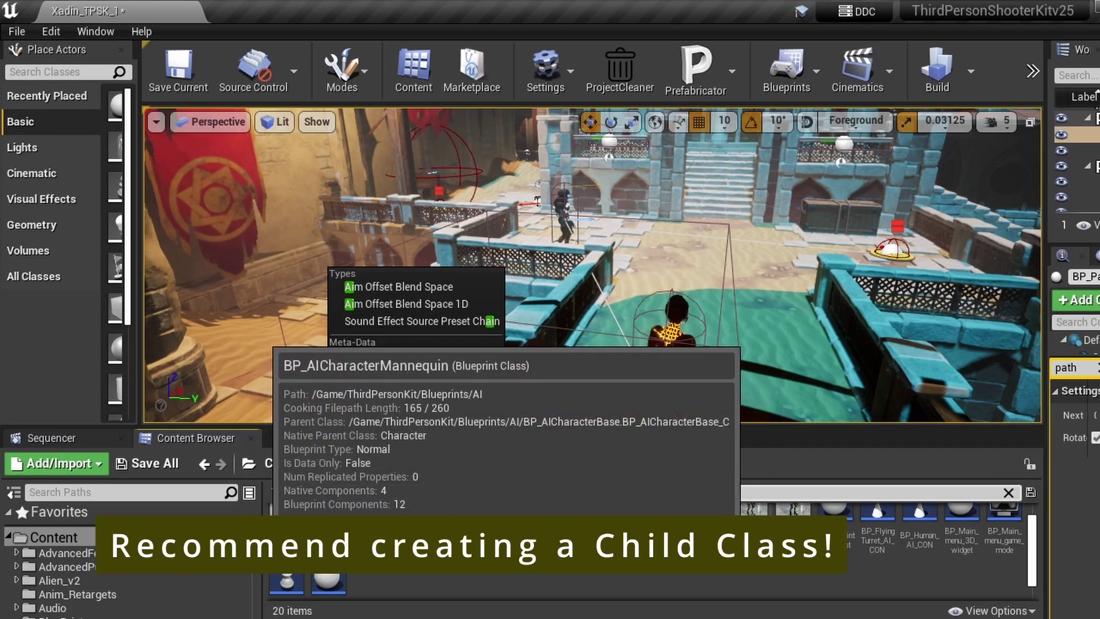
scroll(642, 533, up, 1)
mouse_move(641, 533)
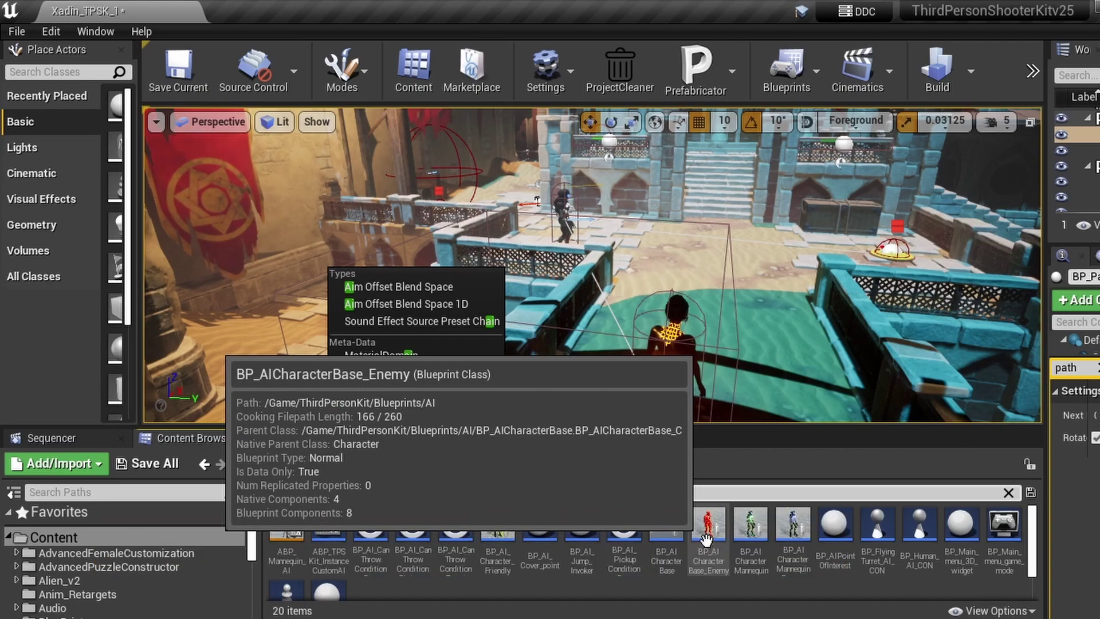
right_click(707, 538)
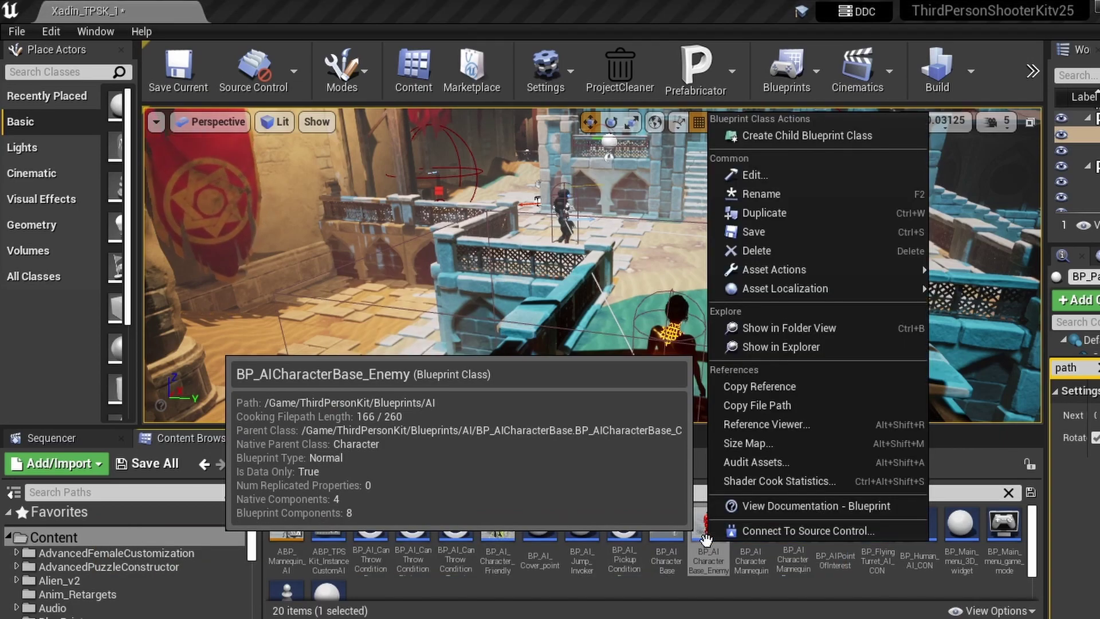
click(491, 537)
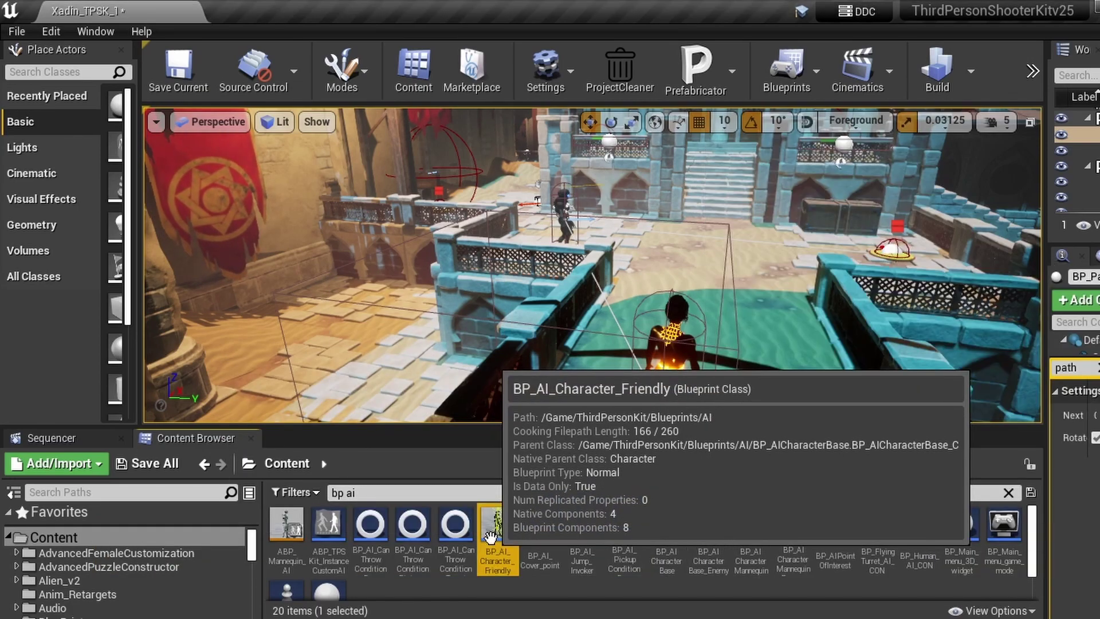
mouse_move(498, 526)
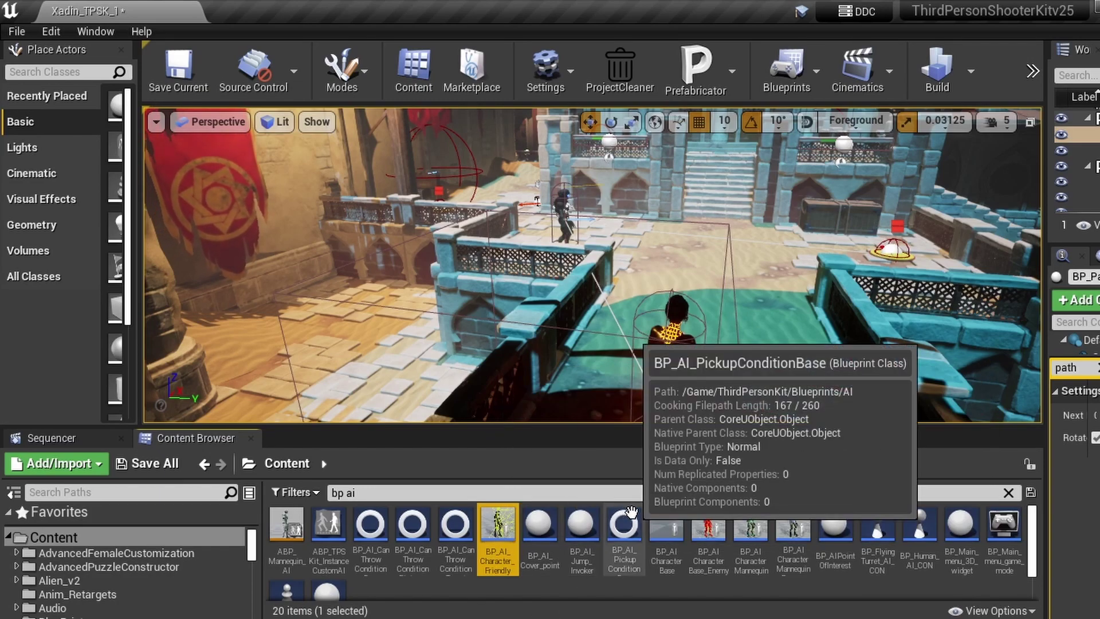
mouse_move(704, 524)
mouse_move(488, 555)
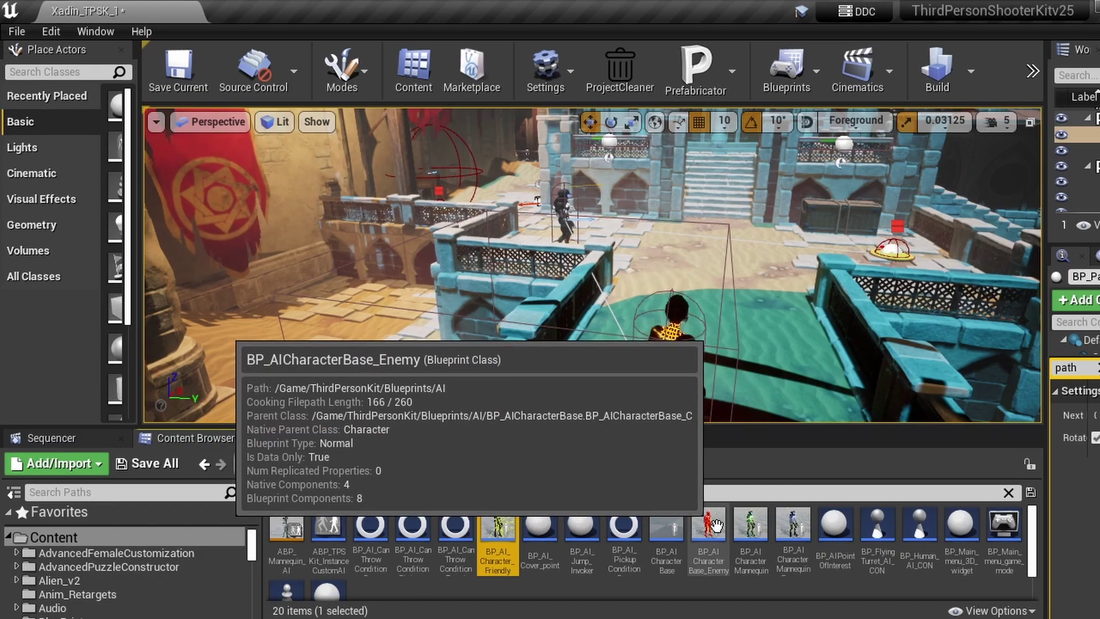
- Place BP_AI_Character_Friendly in the level beside the existing AI character and set its Initial Patrol Pathnode to BP_Pathnode_Child
mouse_move(656, 526)
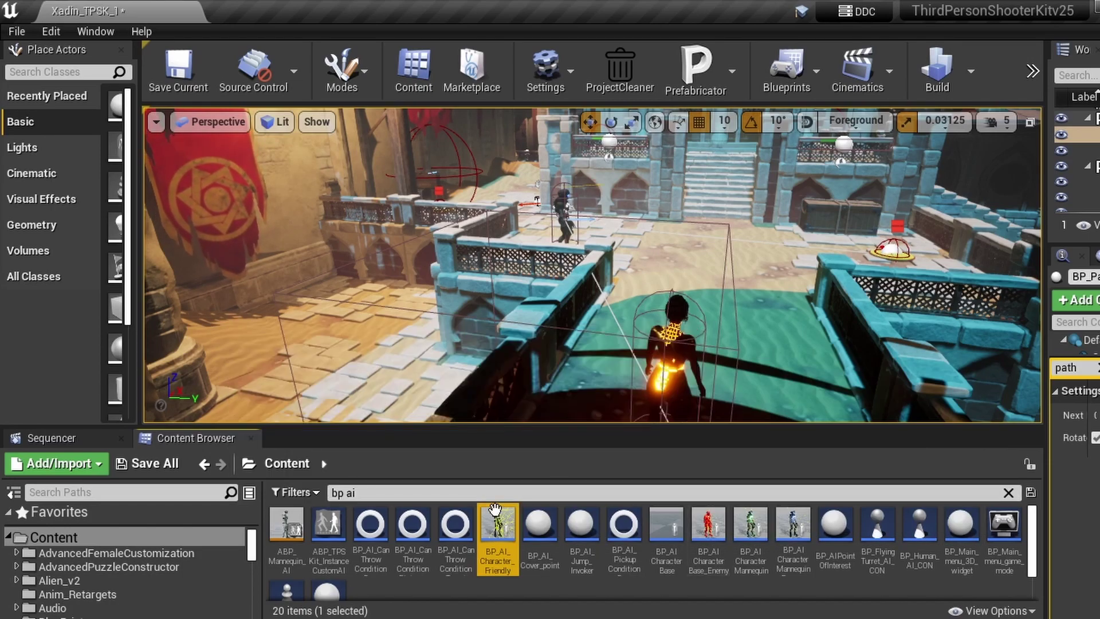
drag(494, 528, 625, 225)
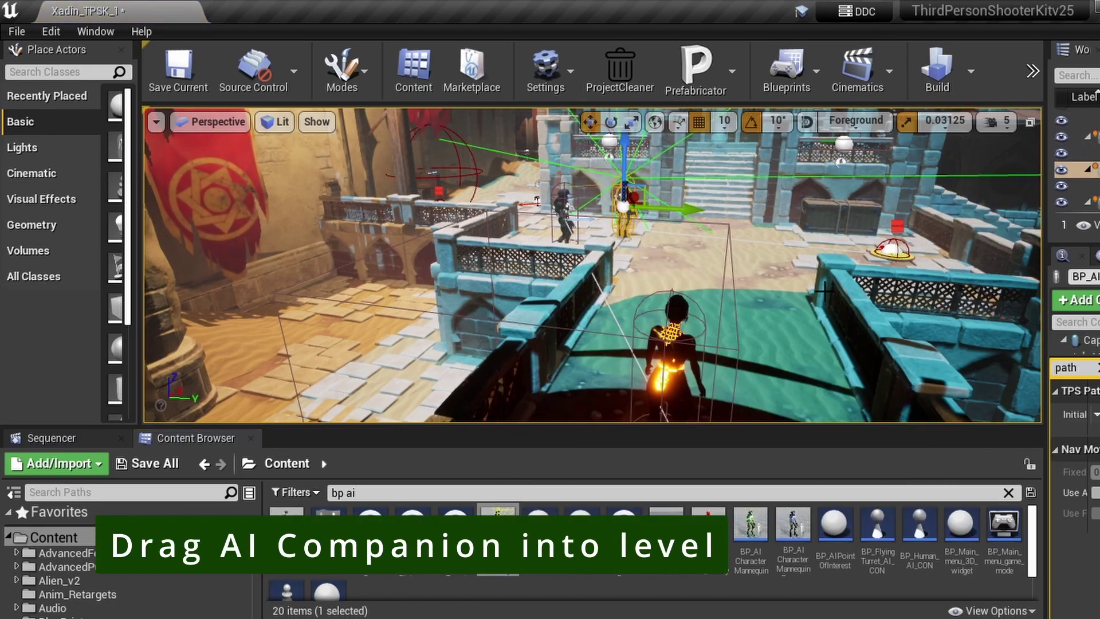
drag(1053, 411, 864, 411)
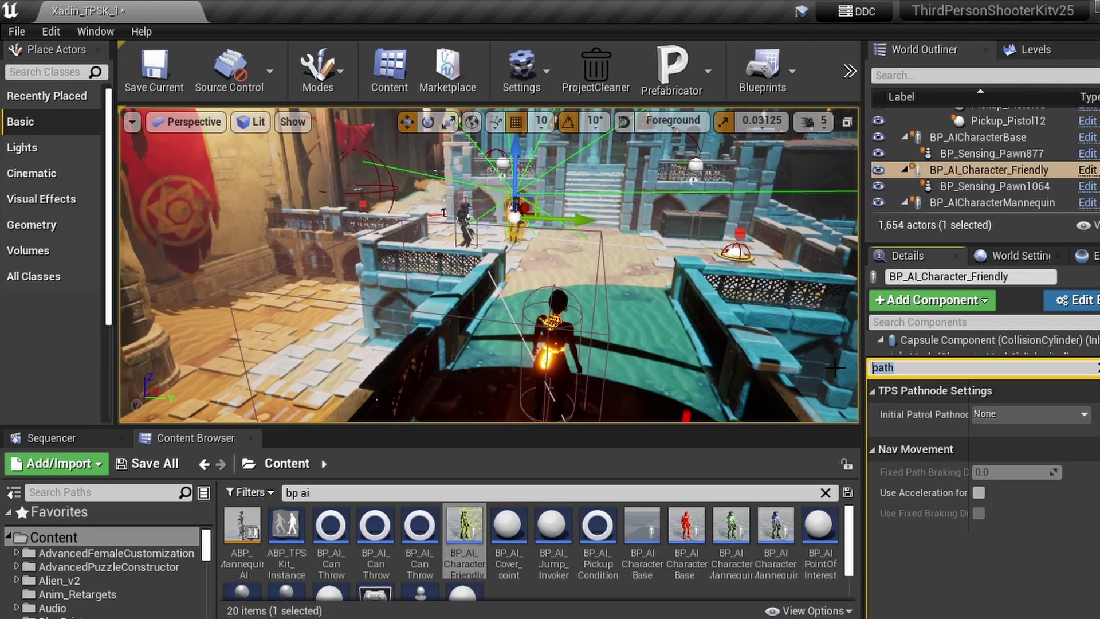
text(ath)
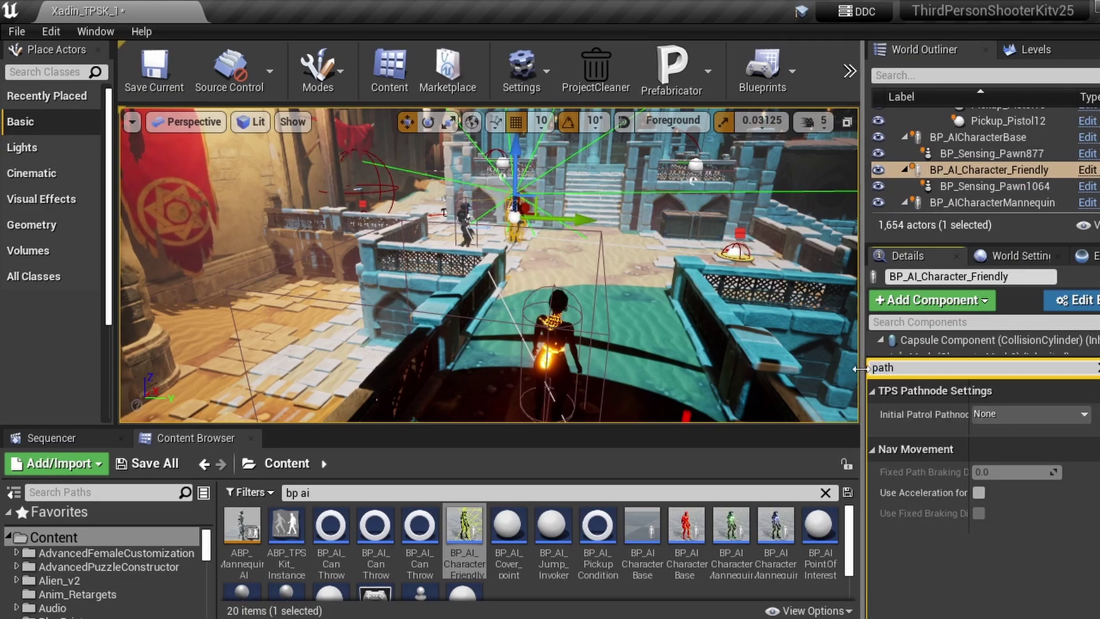
click(1049, 413)
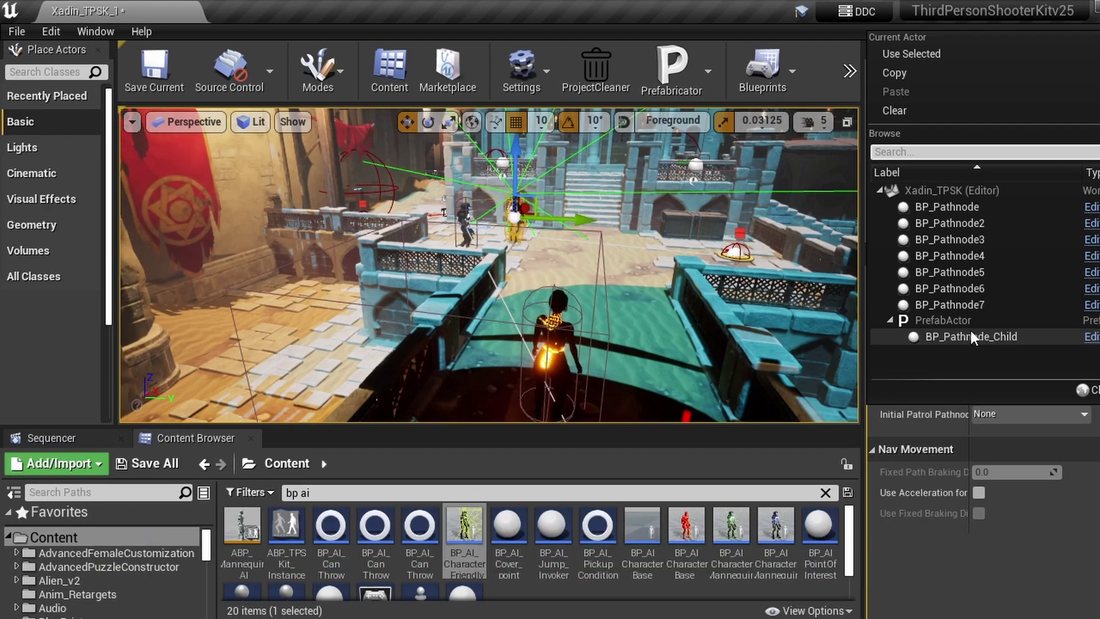
click(969, 332)
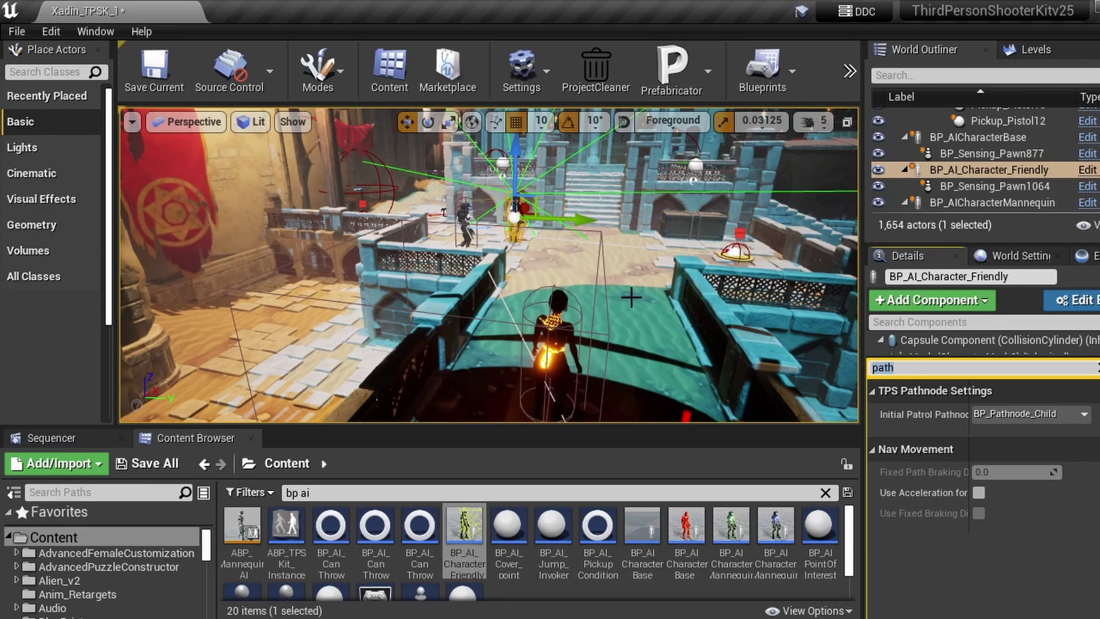
- Examine the line linking BP_AI_Character_Friendly to its path node and compare it with the neighbouring BP_AICharacterMannequin
right_drag(593, 242, 545, 247)
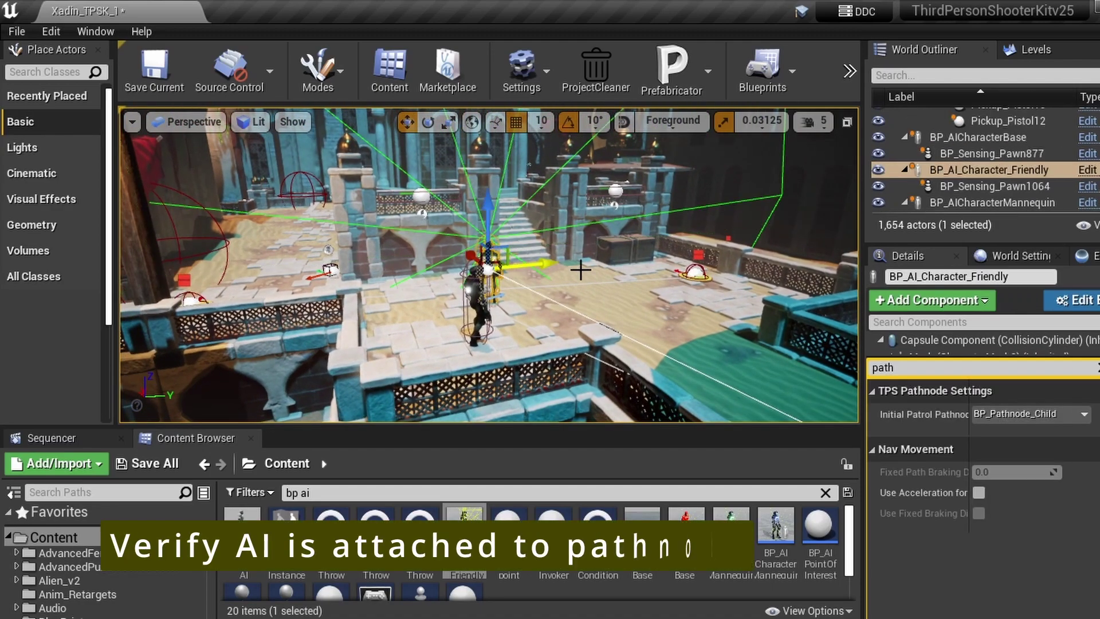
right_drag(499, 259, 499, 259)
right_drag(337, 276, 338, 276)
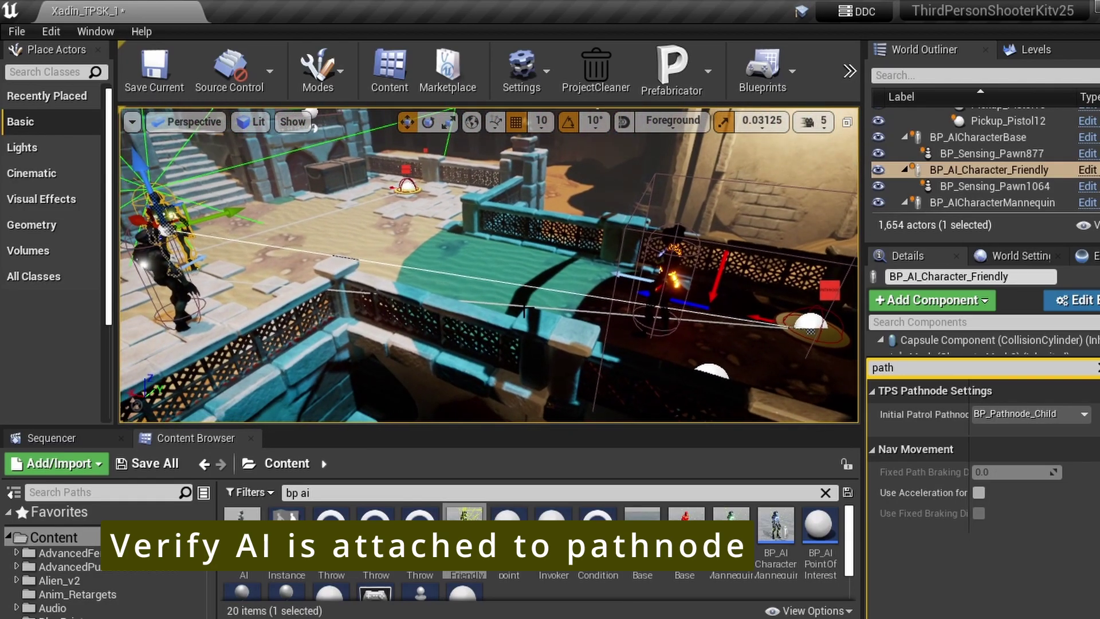
right_drag(562, 239, 504, 238)
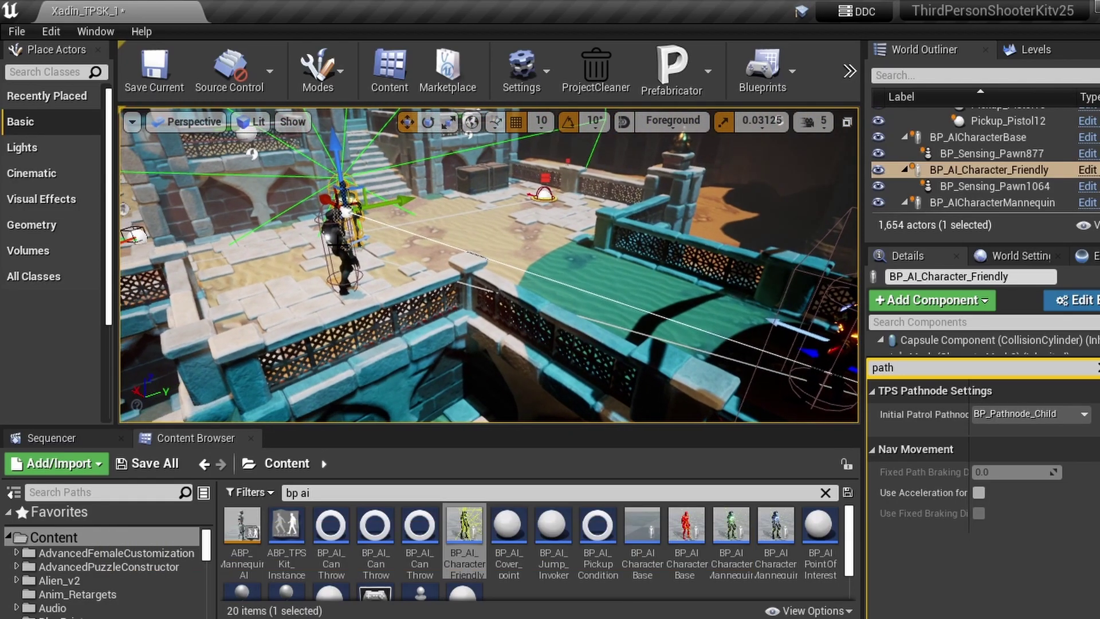
click(333, 241)
right_drag(446, 259, 751, 281)
right_drag(293, 189, 114, 169)
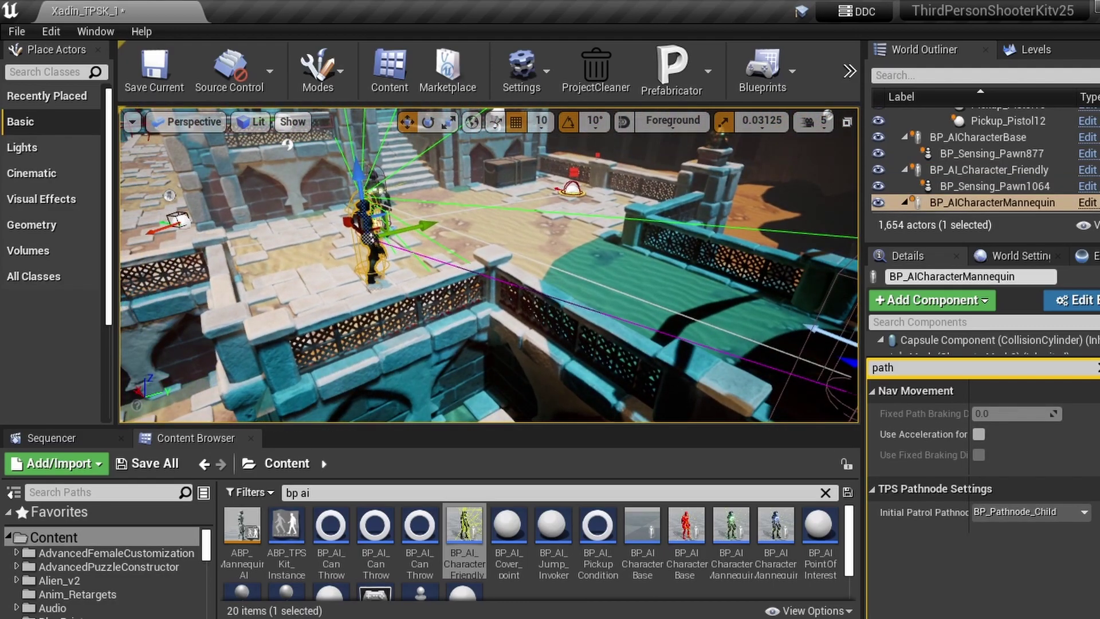
click(991, 170)
key(f)
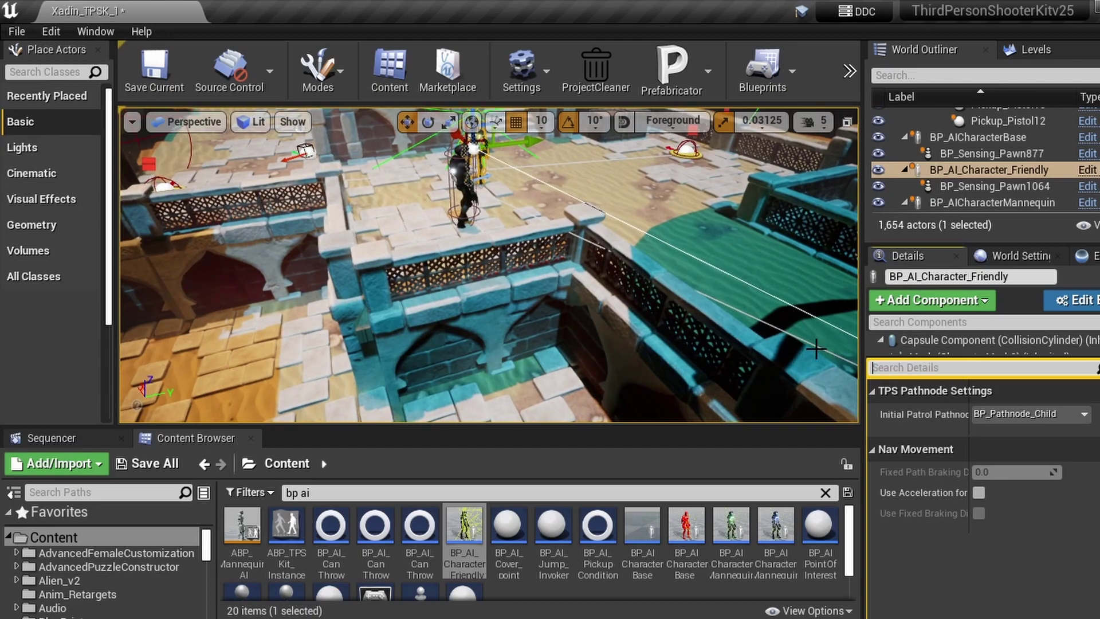
- Open the level blueprint at its Attach Pathnode to Player group and arrange it side by side with the level editor
click(795, 73)
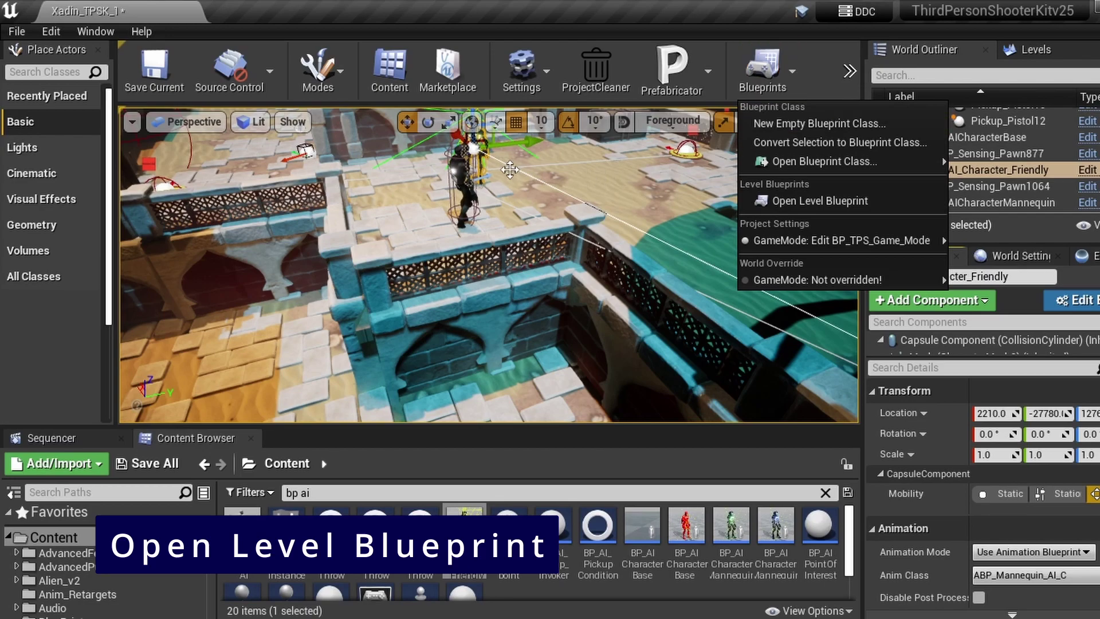
click(819, 201)
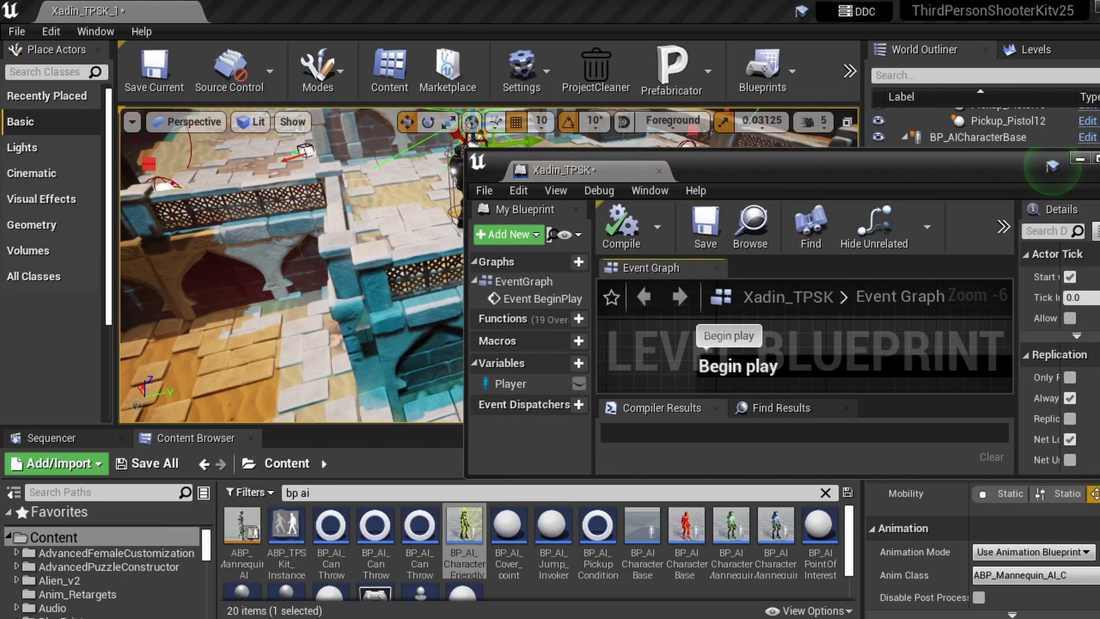
click(1094, 158)
right_drag(504, 260, 795, 126)
scroll(768, 281, up, 5)
scroll(772, 212, down, 1)
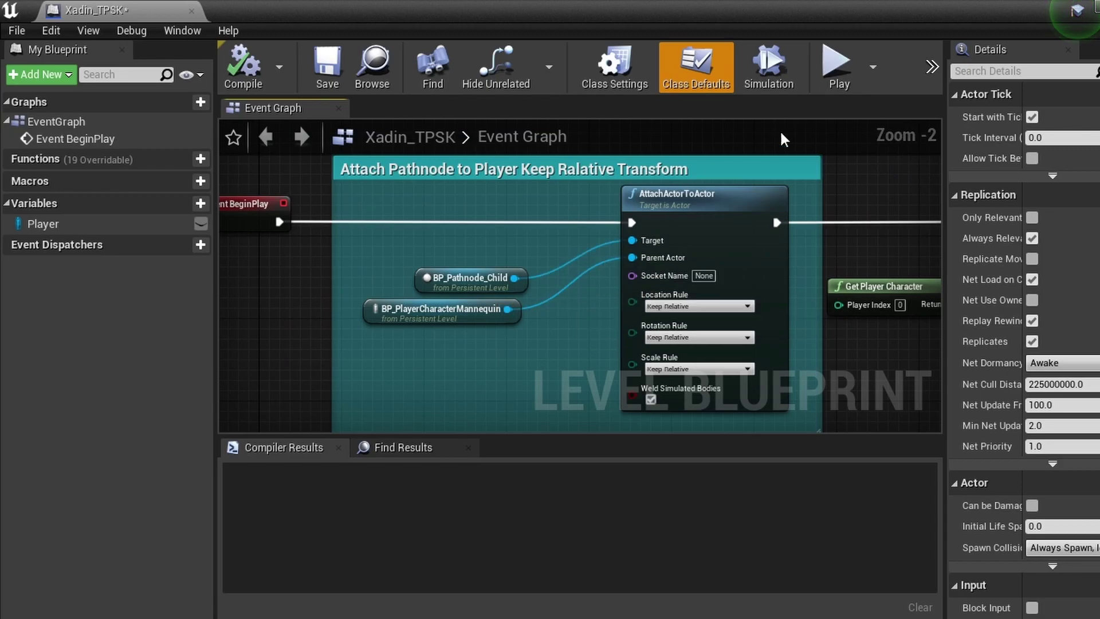
key(super+Left)
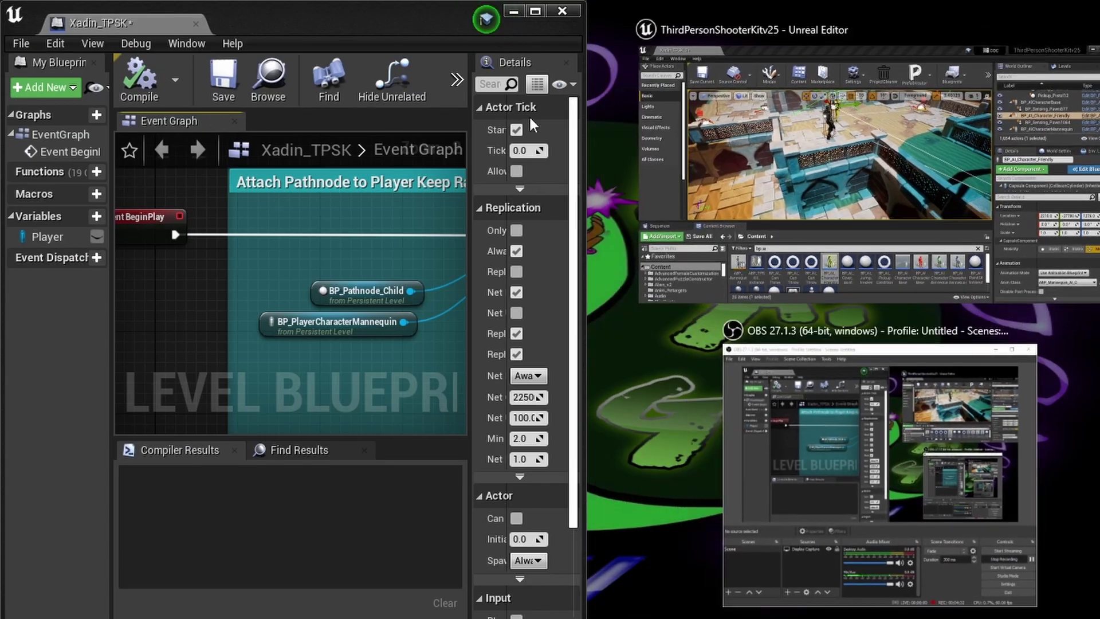
click(814, 172)
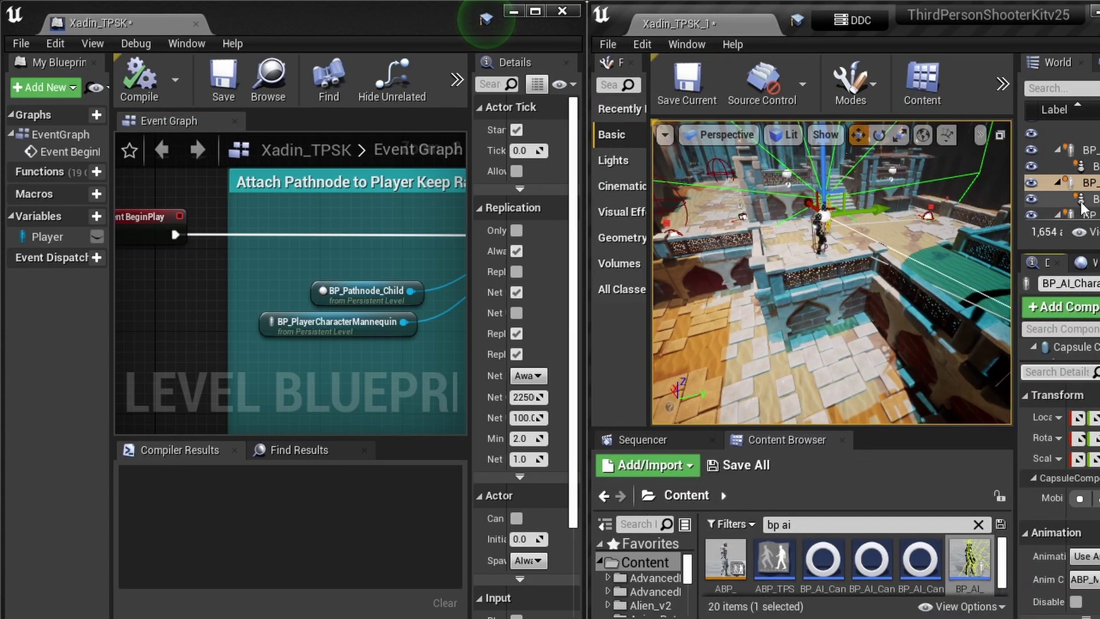
- Add a reference to the level's BP_PlayerCharacterMannequin to the level blueprint's event graph and delete the duplicate again
click(1088, 183)
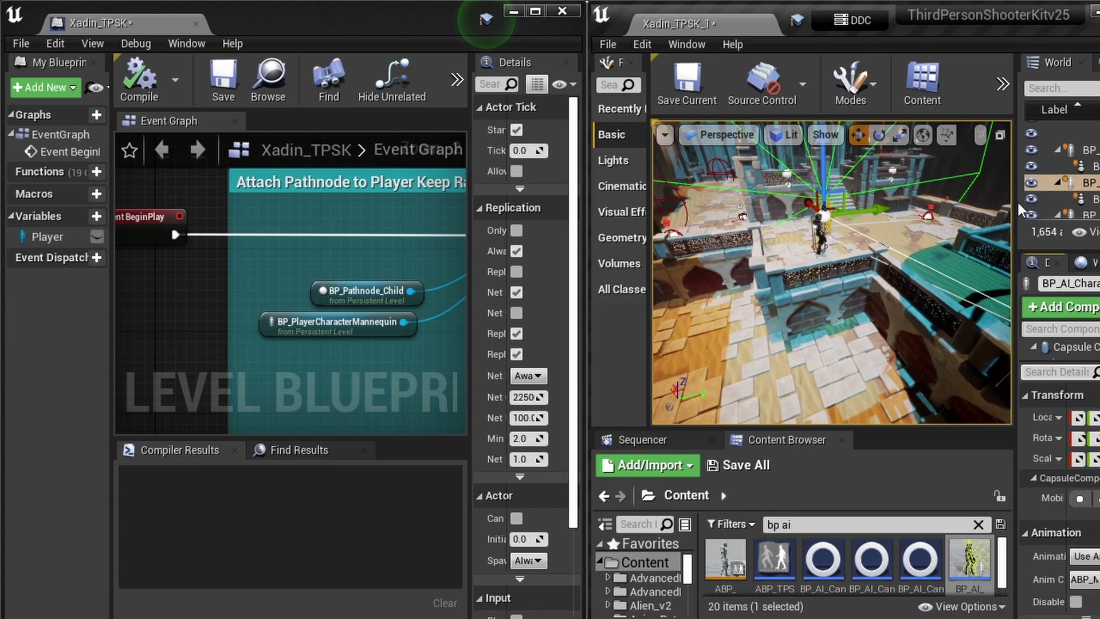
scroll(1039, 202, down, 3)
right_drag(768, 226, 916, 253)
click(832, 291)
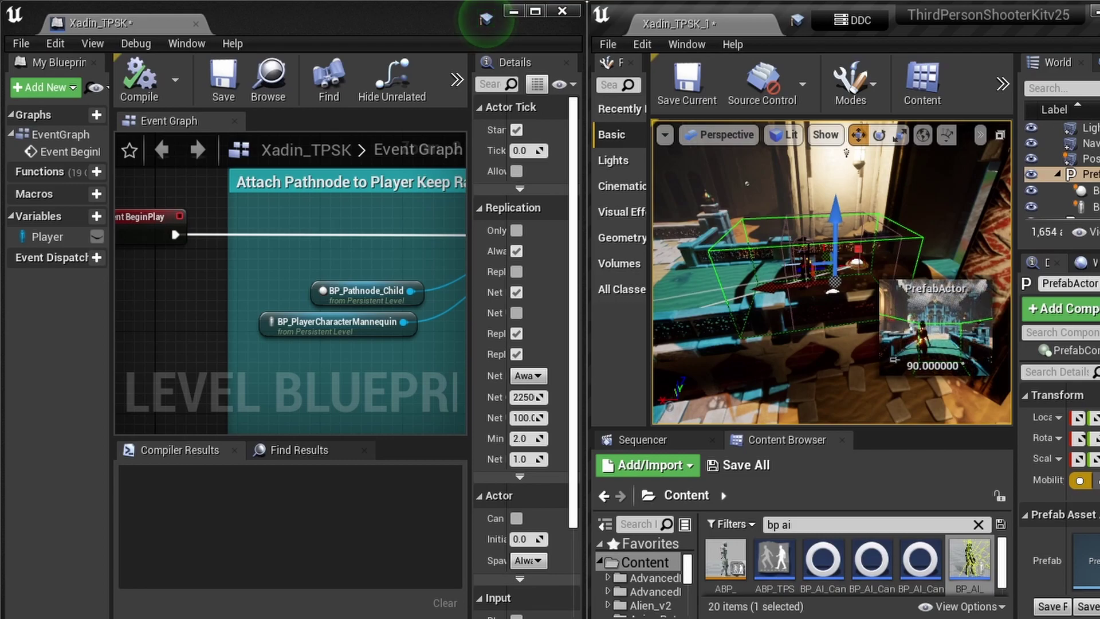
click(806, 261)
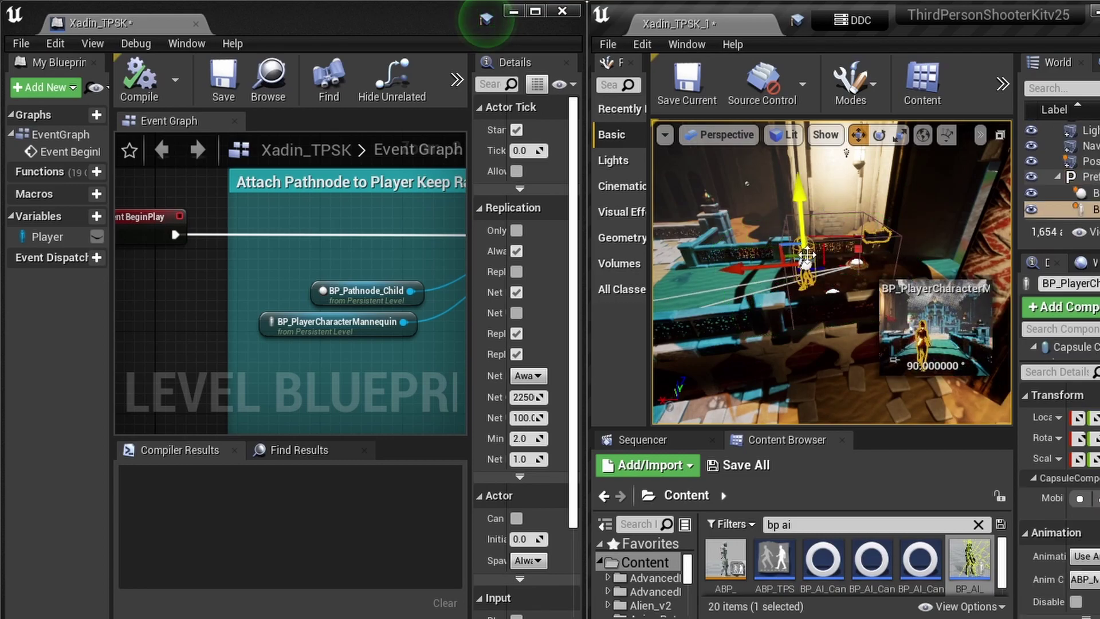
drag(1091, 209, 269, 370)
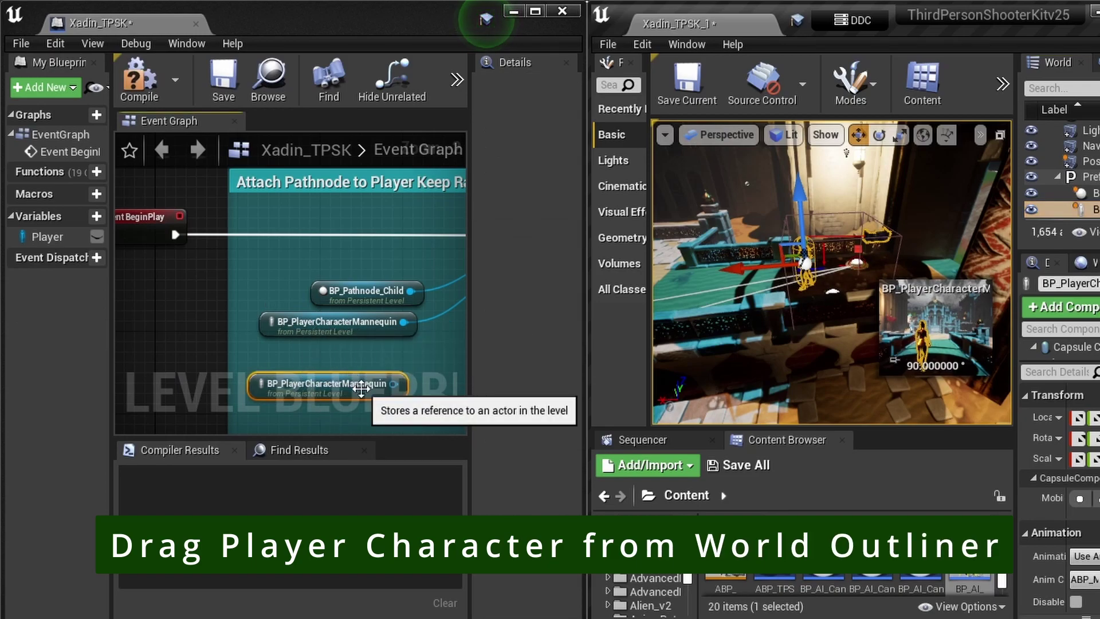
key(Delete)
- Select BP_Pathnode_Child in the level and add a second reference to it above the existing one in the event graph
right_drag(406, 378, 338, 371)
scroll(445, 351, down, 1)
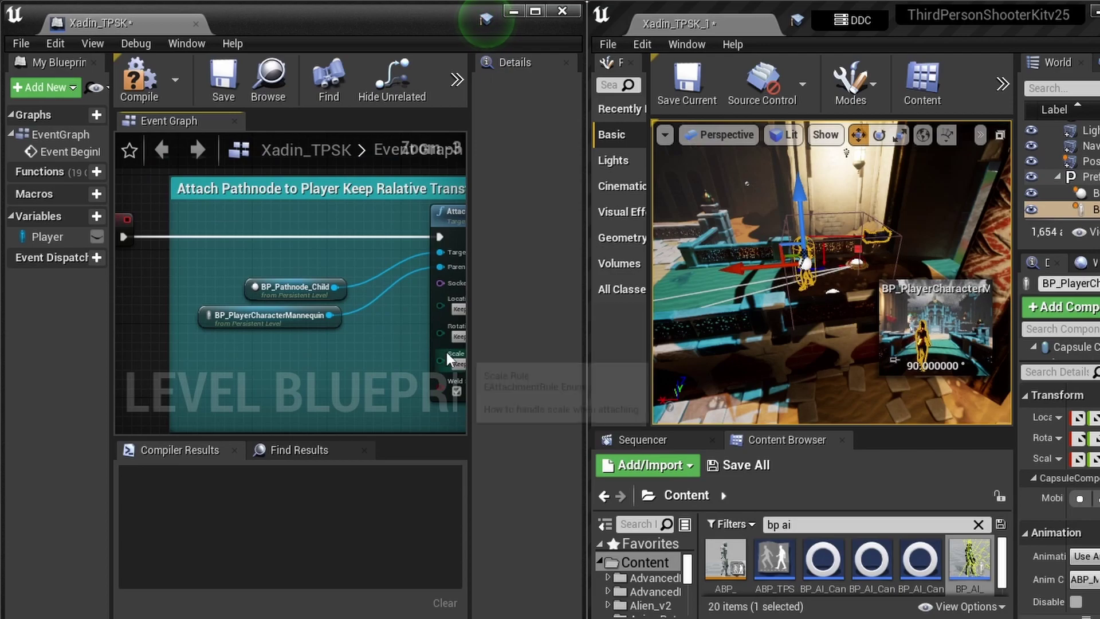
scroll(446, 351, down, 1)
right_drag(403, 360, 276, 337)
scroll(310, 373, up, 1)
right_drag(723, 304, 816, 331)
key(w)
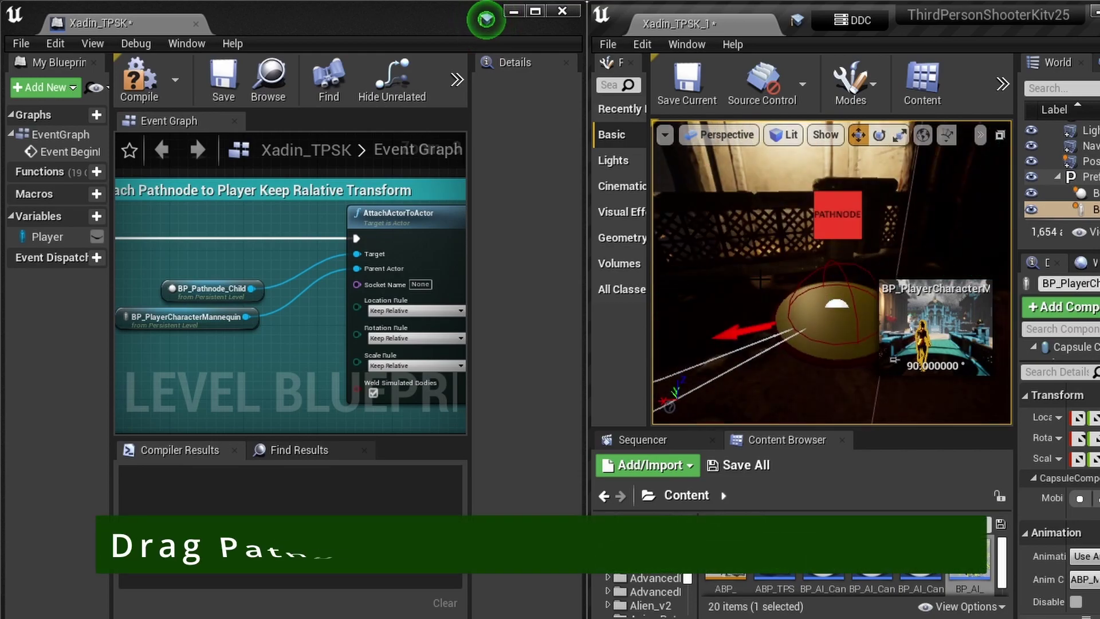
click(816, 331)
drag(1082, 193, 205, 256)
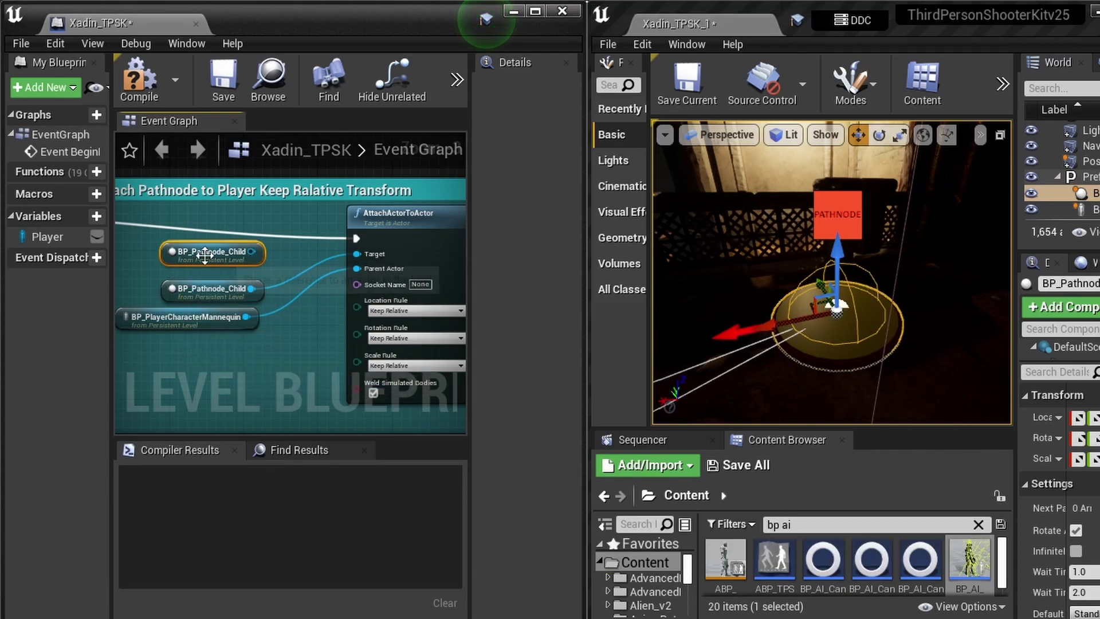
- Create a second AttachActorToActor node with BP_Pathnode_Child as its Target and BP_PlayerCharacterMannequin as its Parent Actor
scroll(207, 255, down, 7)
scroll(275, 255, up, 6)
drag(268, 250, 281, 339)
text(actor)
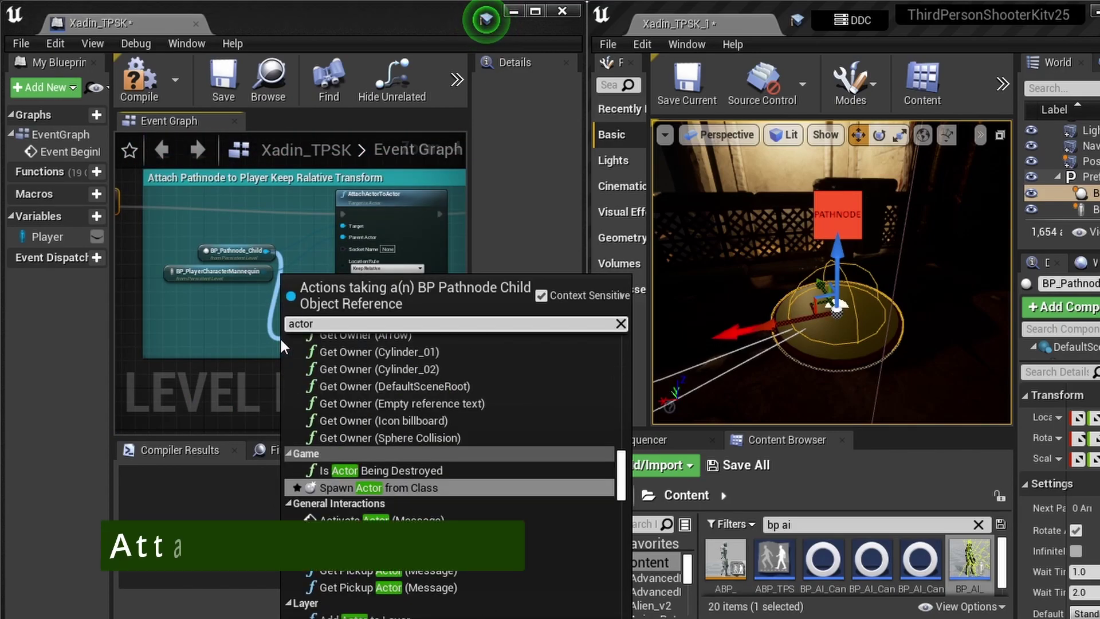
key(ctrl+a)
text(attach actor to actor)
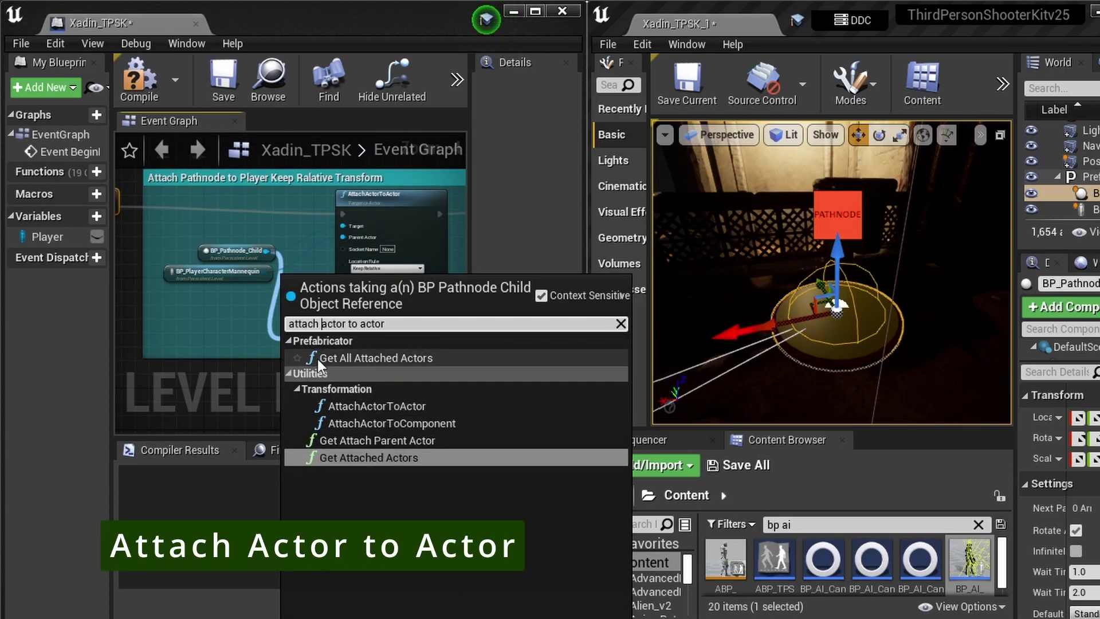
click(391, 407)
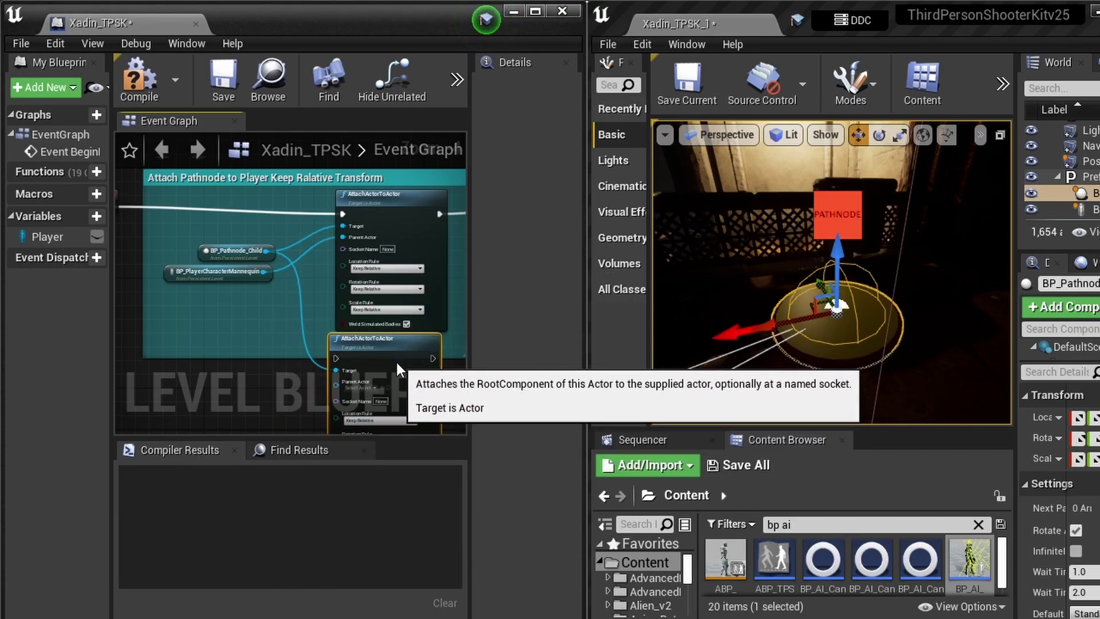
right_drag(289, 355, 289, 321)
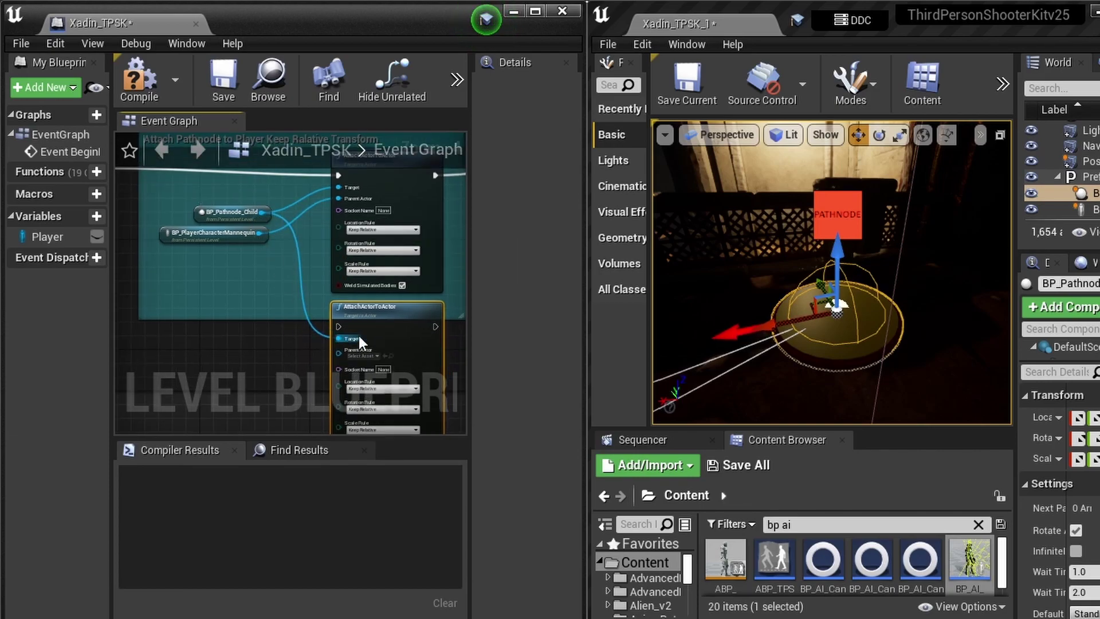
drag(262, 233, 343, 351)
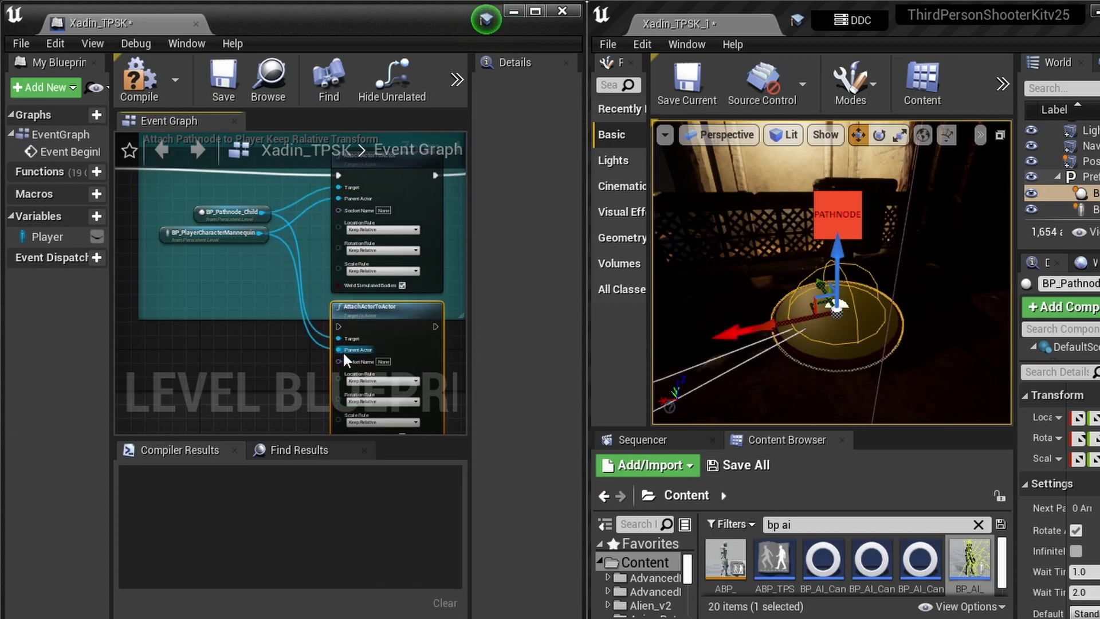
- Compare the second AttachActorToActor node with the original and remove the duplicate from the event graph
right_drag(307, 293, 288, 342)
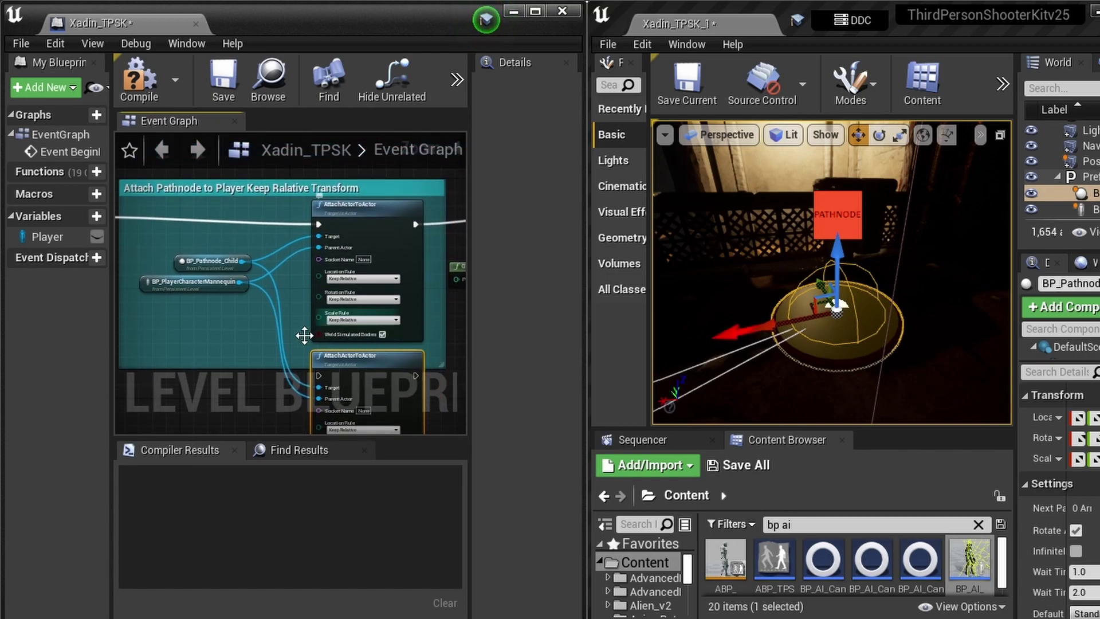
scroll(275, 289, up, 1)
right_drag(324, 269, 214, 257)
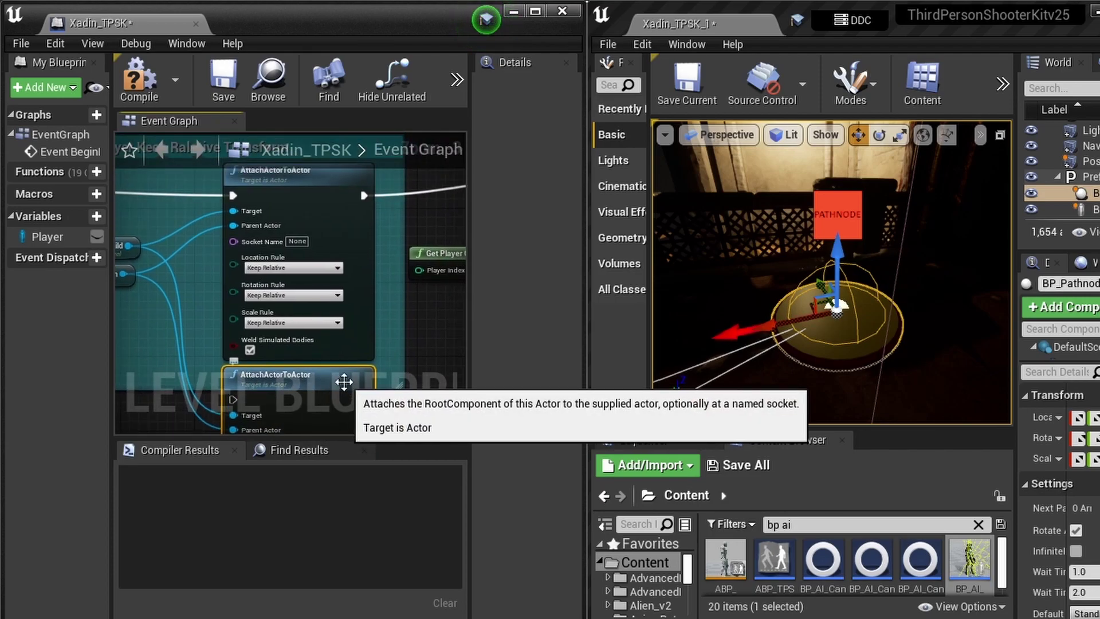
scroll(307, 312, down, 4)
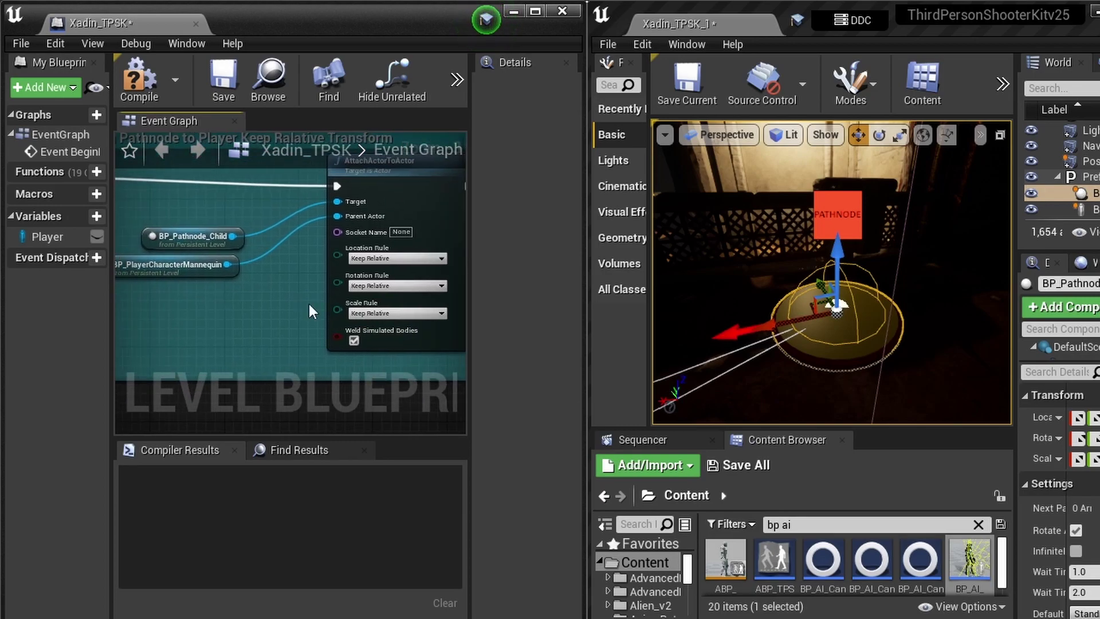
scroll(307, 304, up, 1)
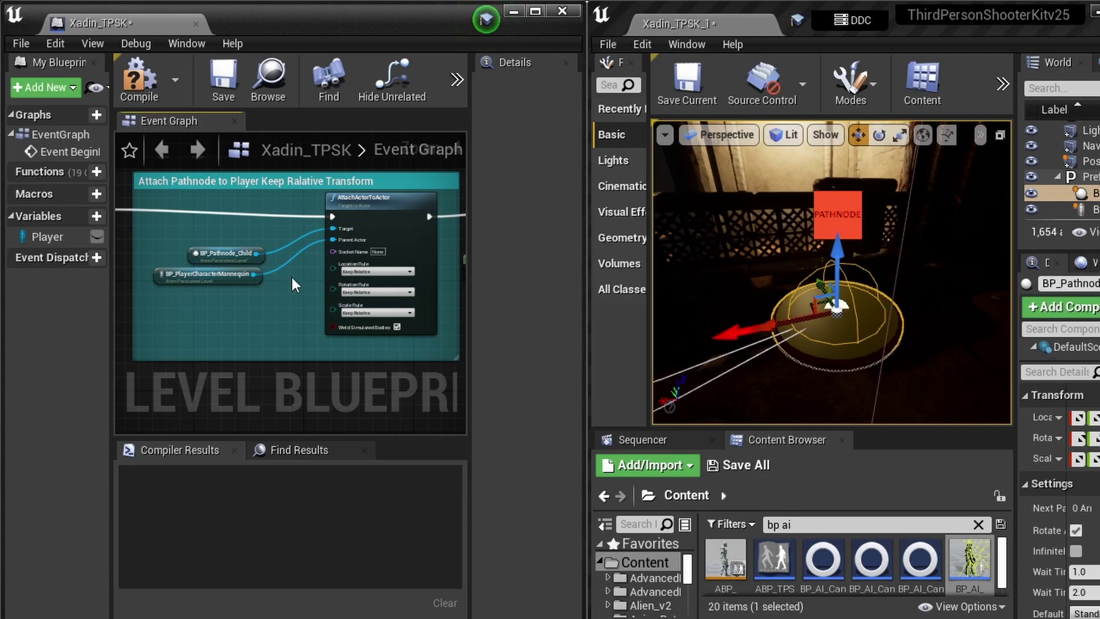
- Reposition the BP_Pathnode_Child reference node slightly farther from the AttachActorToActor node within the comment group
right_drag(290, 282, 259, 355)
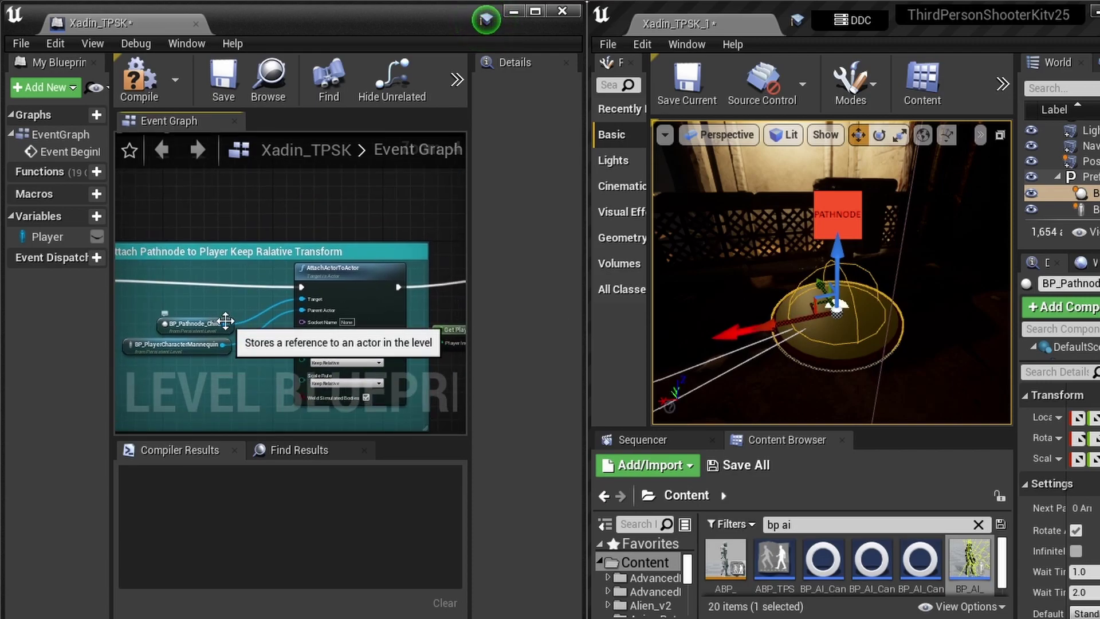
drag(197, 324, 169, 310)
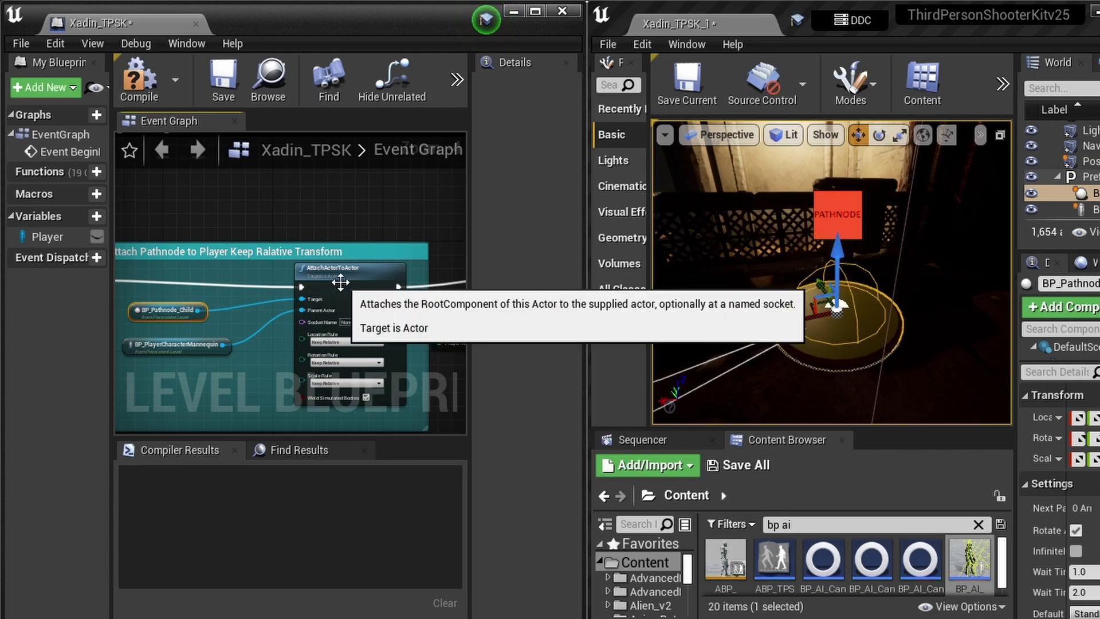
right_drag(371, 230, 378, 175)
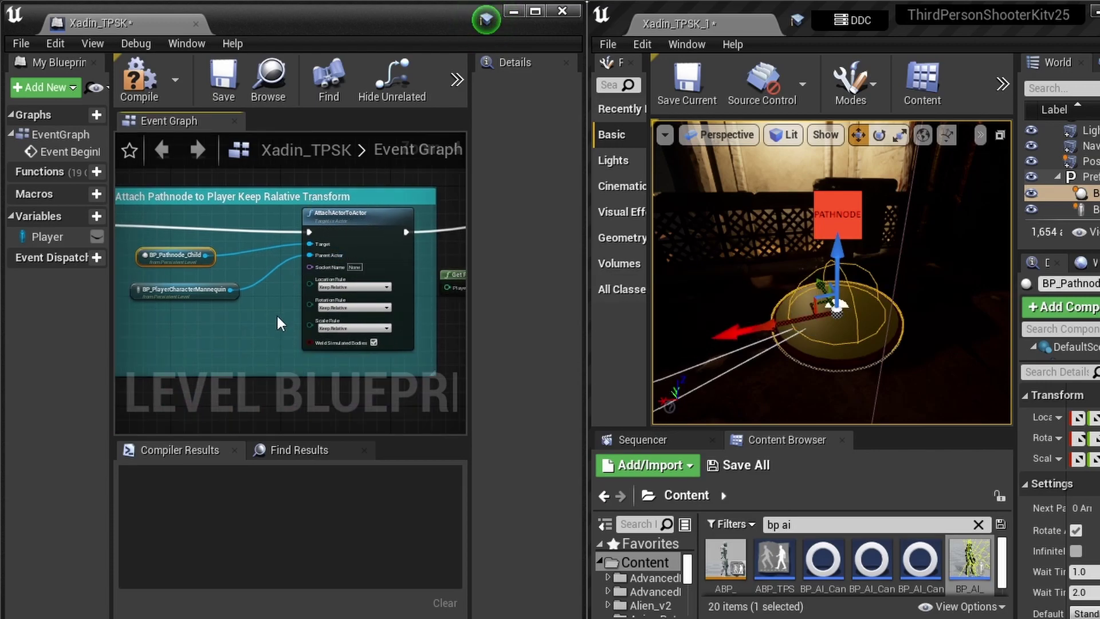
- Examine the Location, Rotation and Scale Rules on the AttachActorToActor node alongside the child path node's placement in the level
scroll(278, 318, up, 3)
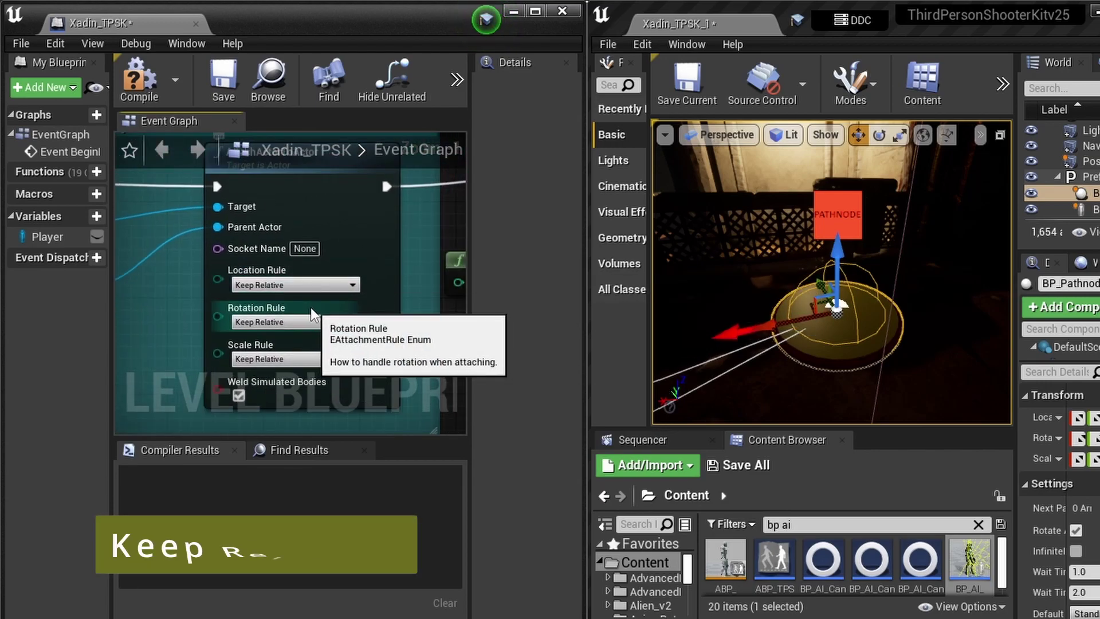
right_drag(744, 304, 681, 338)
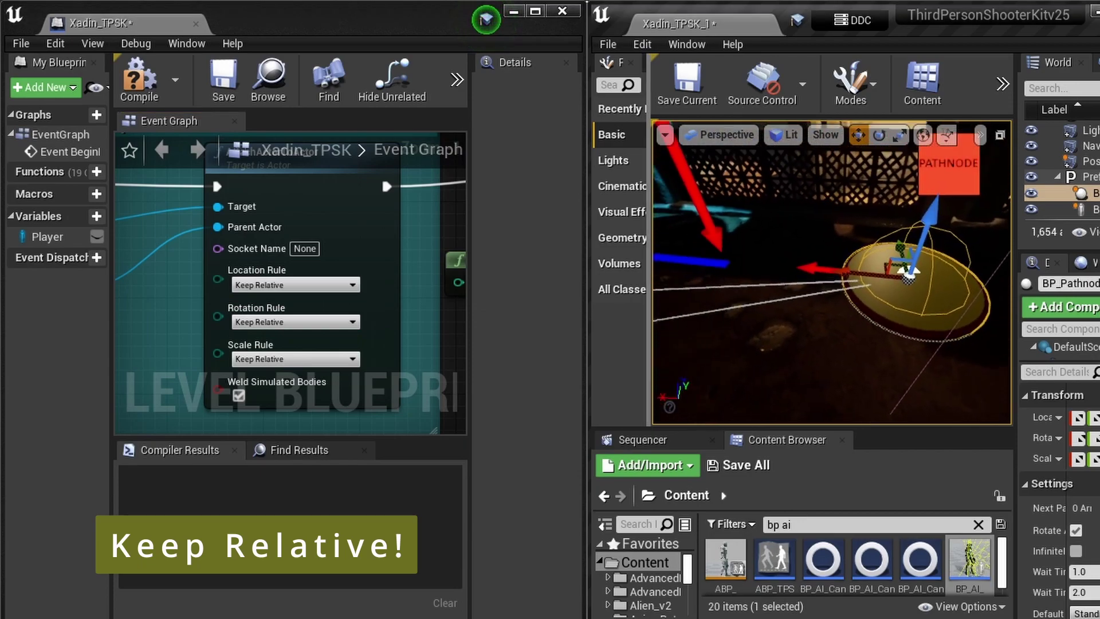
scroll(839, 331, down, 5)
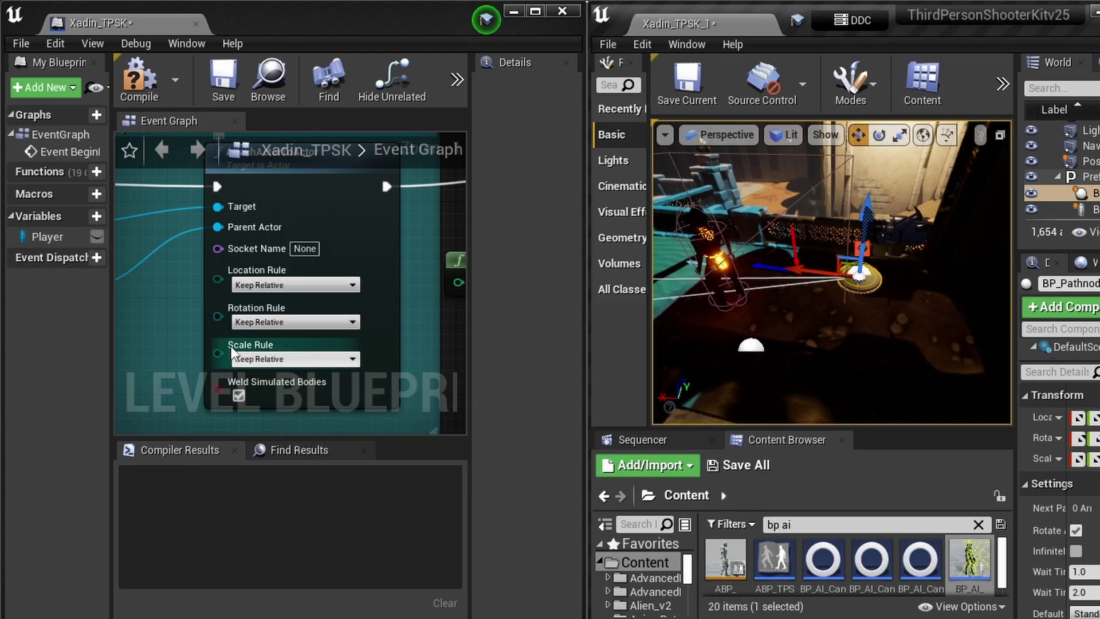
scroll(205, 320, down, 1)
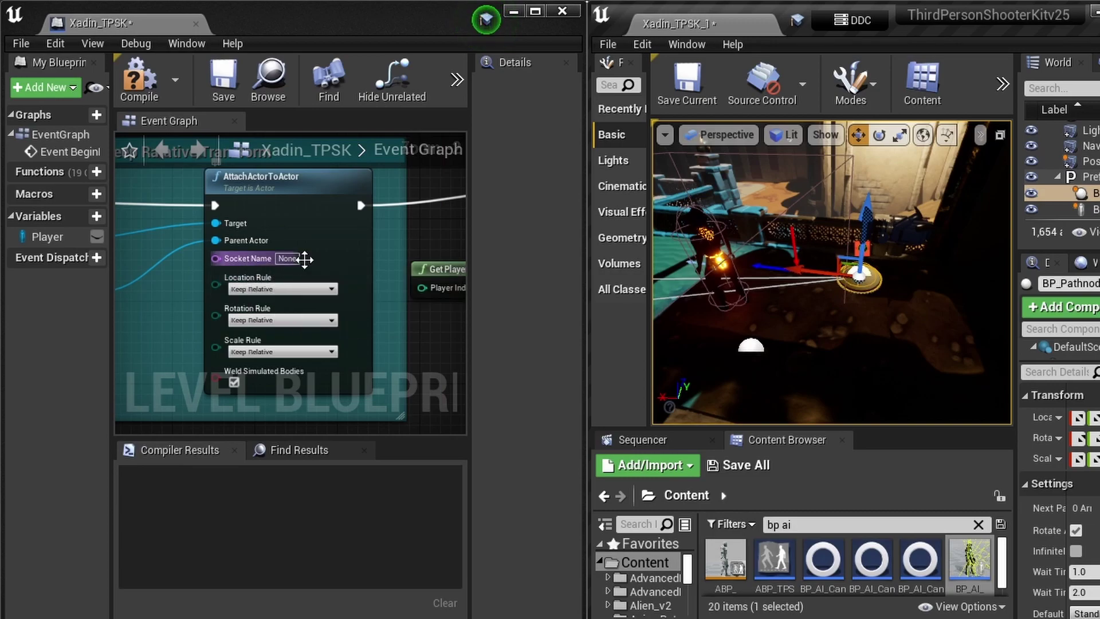
scroll(348, 268, down, 1)
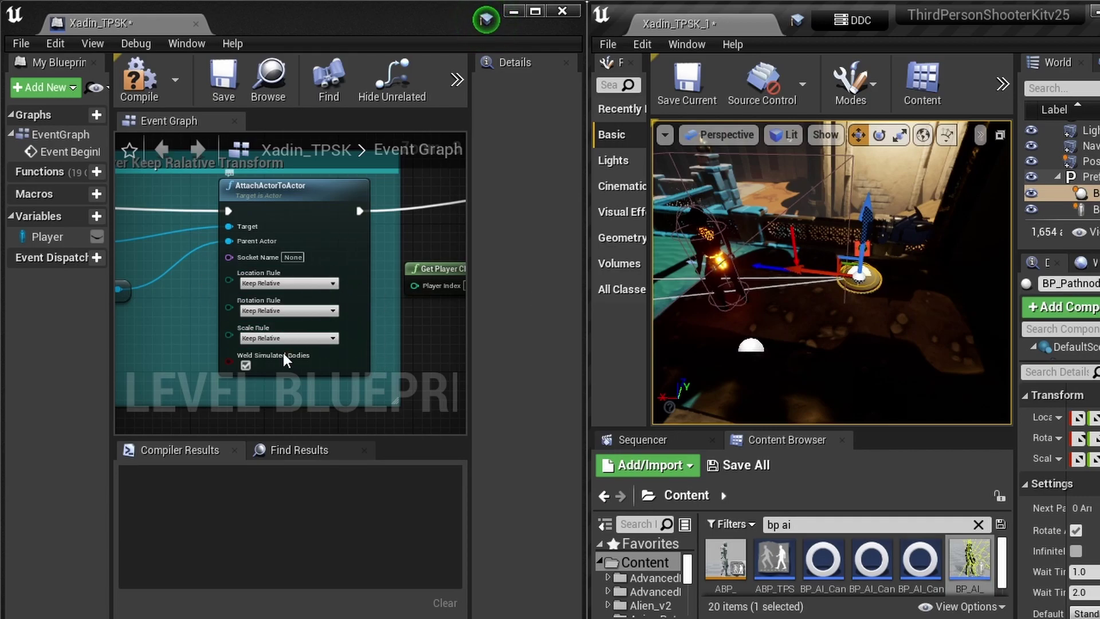
scroll(388, 322, down, 6)
right_drag(390, 329, 313, 344)
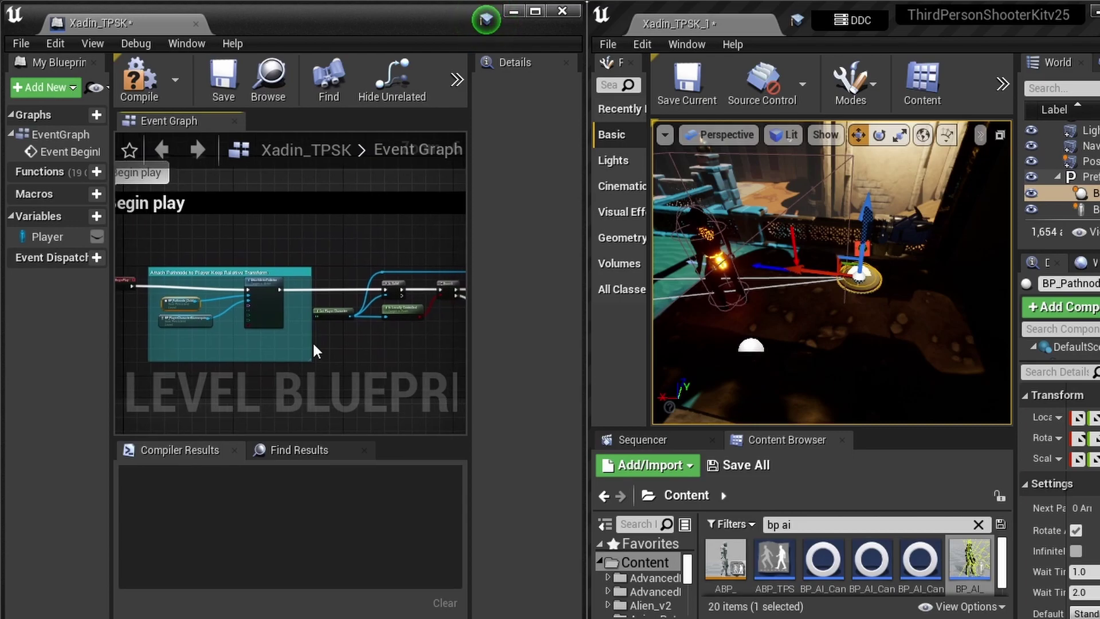
- Compile the level blueprint and close it, returning to a maximized level editor with an enlarged viewport
right_drag(850, 252, 716, 252)
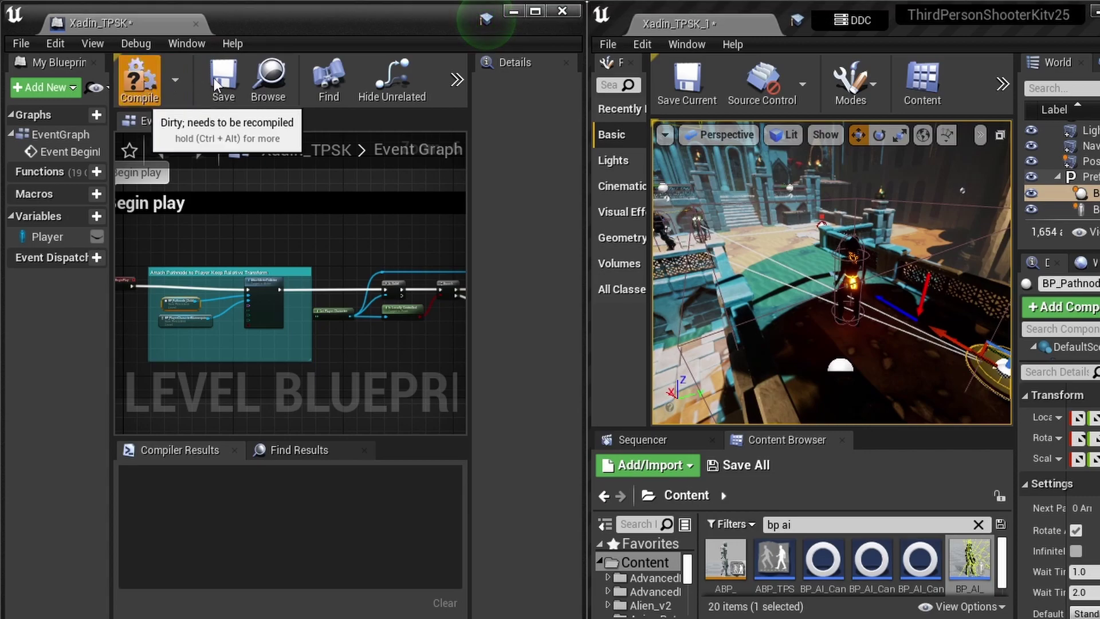
click(137, 77)
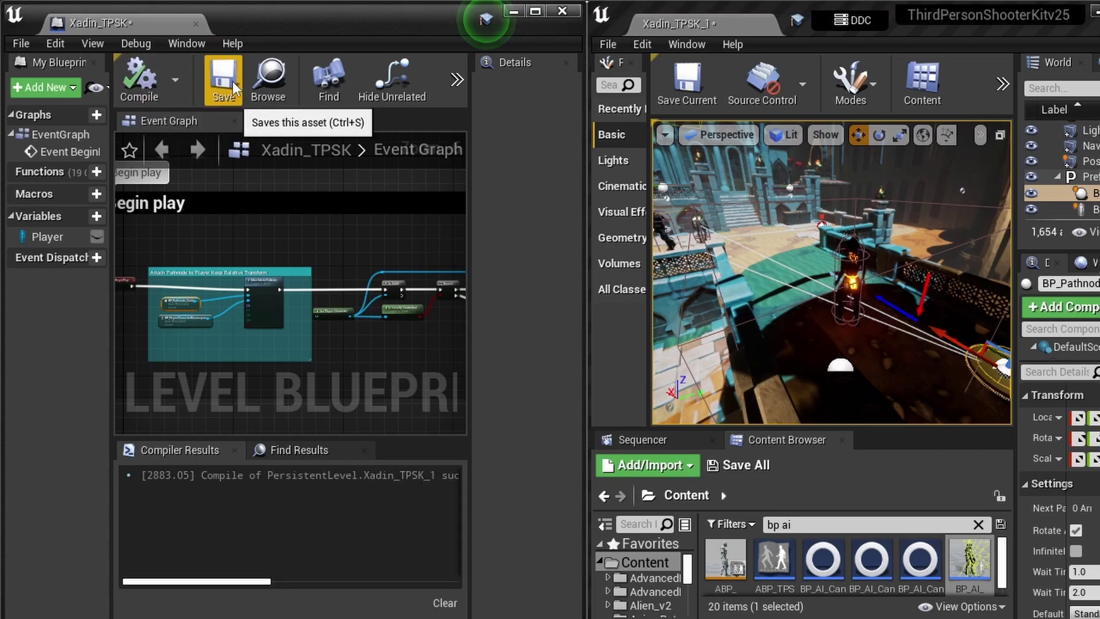
click(562, 10)
key(super+Up)
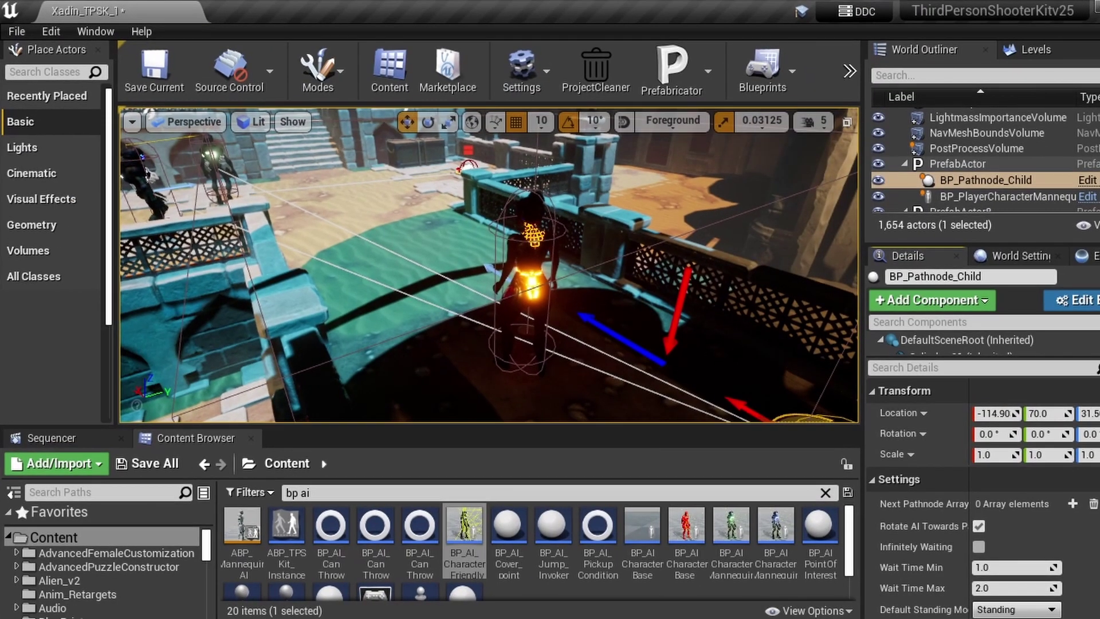
drag(862, 392, 1034, 392)
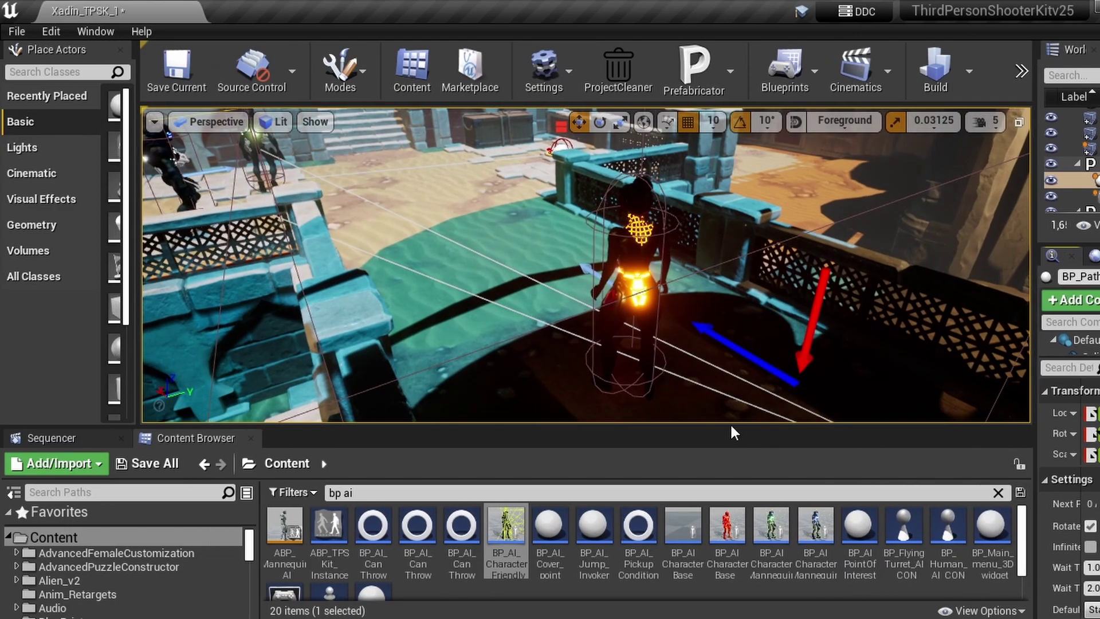
drag(727, 423, 726, 467)
- Select BP_AI_Character_Friendly in the level and check its Character Faction by filtering the details for "fact", leaving the filter cleared
click(262, 149)
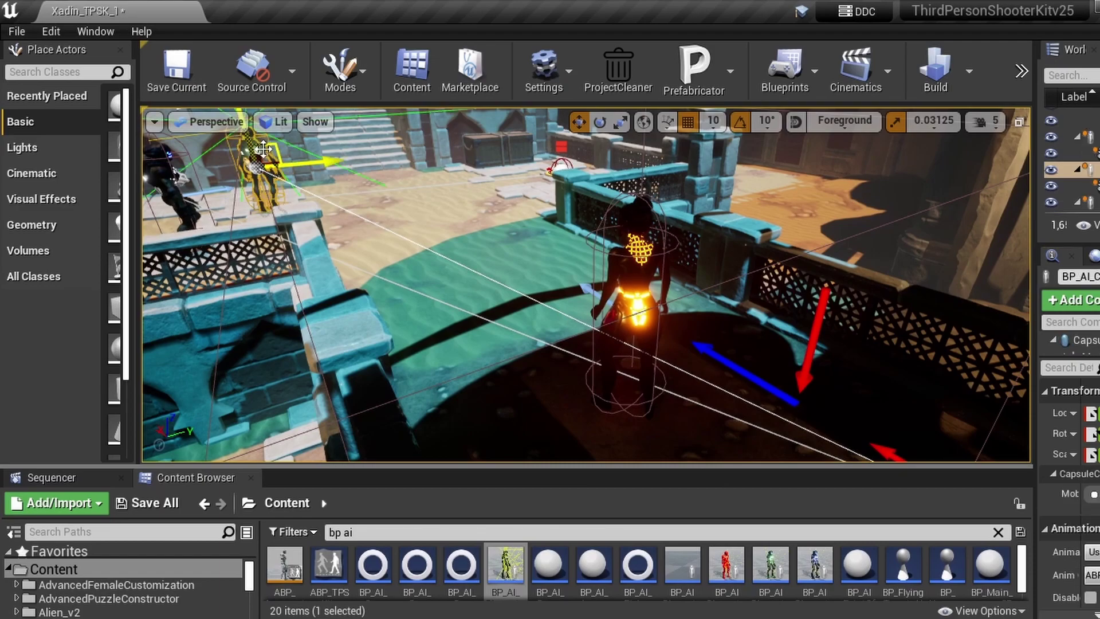
drag(1034, 393, 708, 391)
click(780, 373)
text(fact)
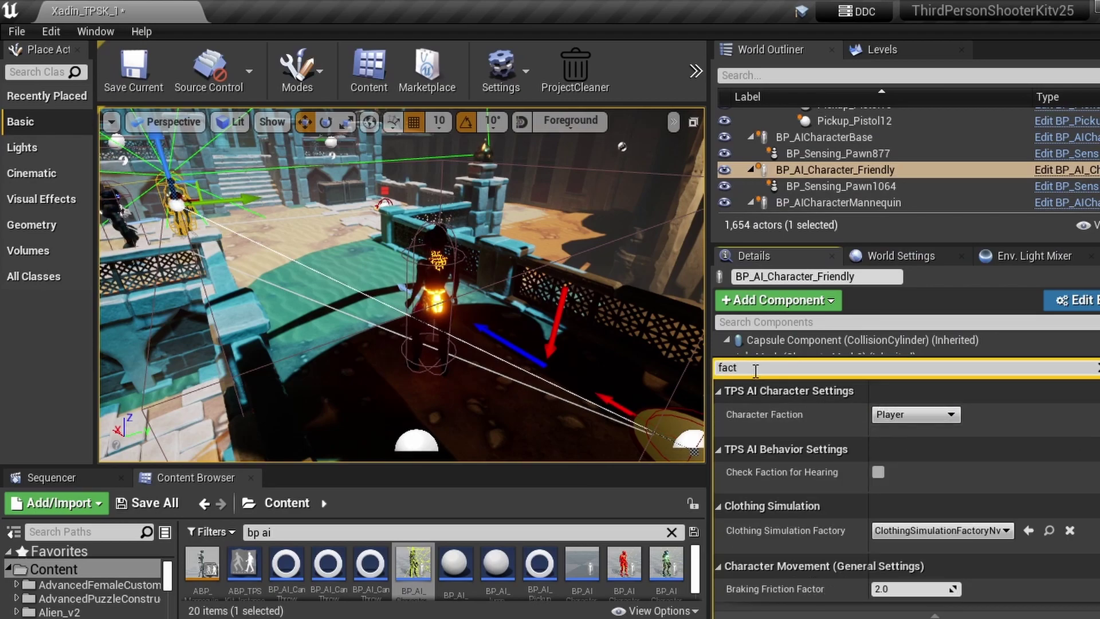
key(ctrl+a)
key(BackSpace)
- Enlarge the viewport and play the level, moving the player around the courtyard to test whether the AI companions follow
right_drag(453, 321, 440, 292)
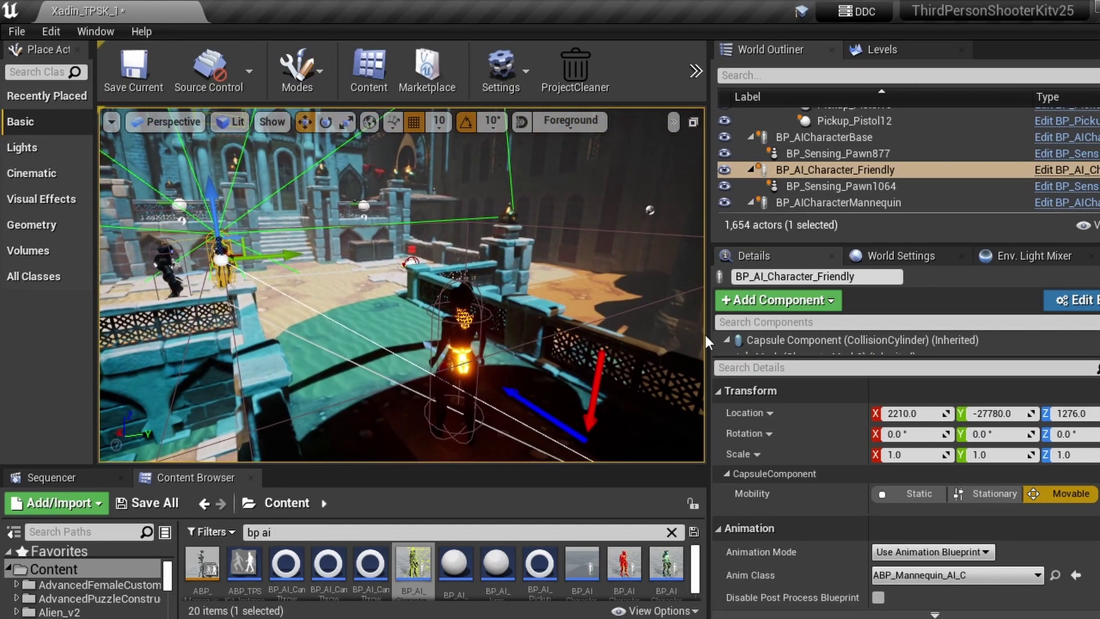
drag(706, 332, 1094, 332)
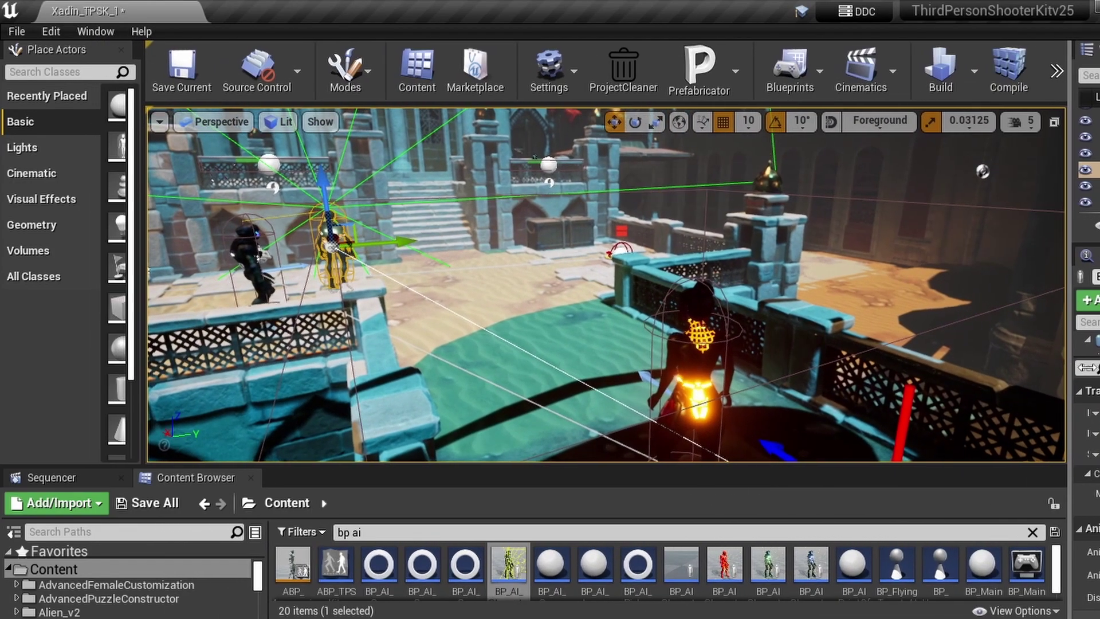
drag(709, 467, 709, 495)
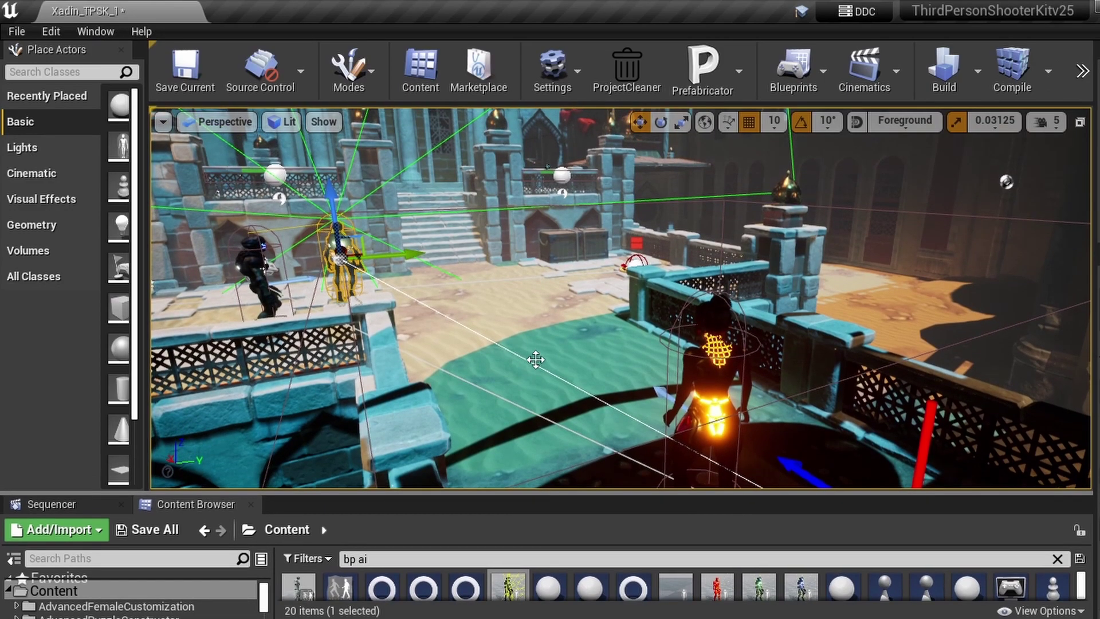
key(alt+p)
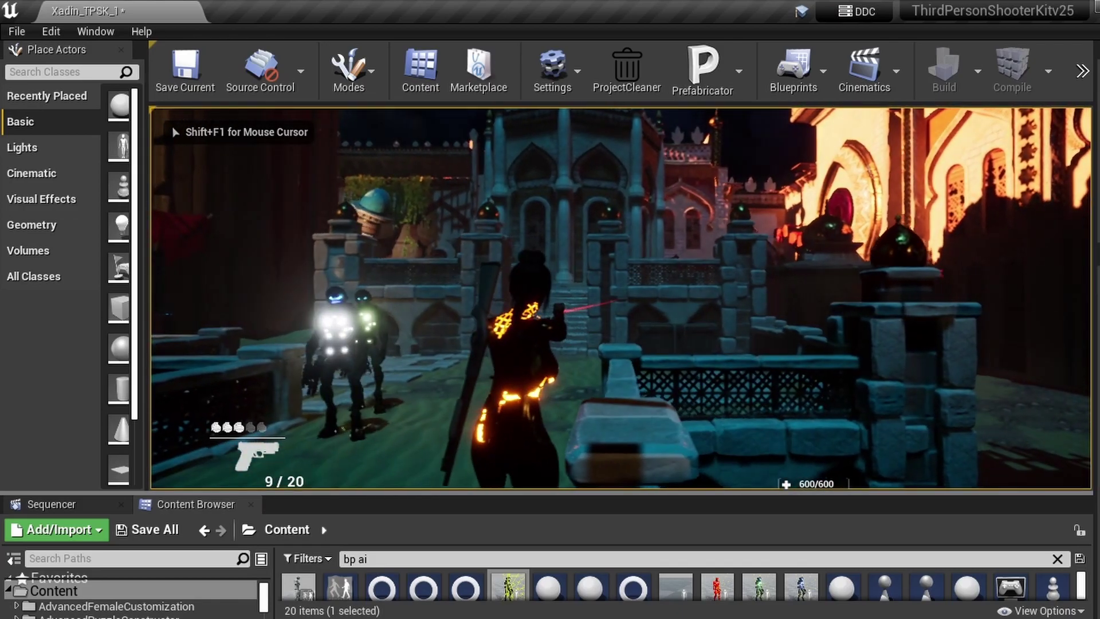
key(w)
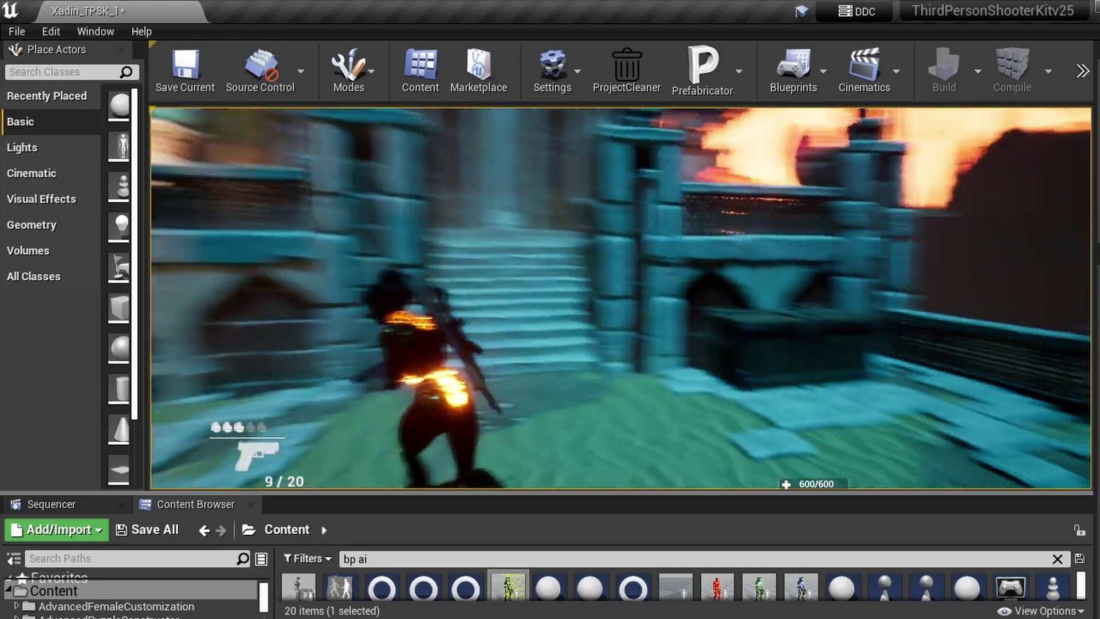
key(d)
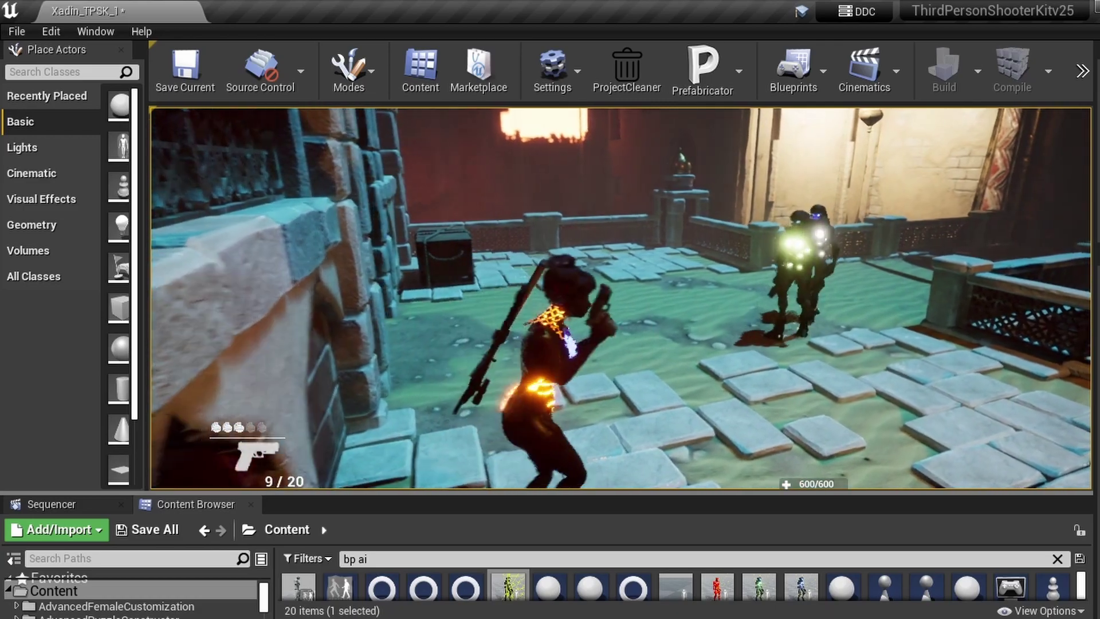
key(s)
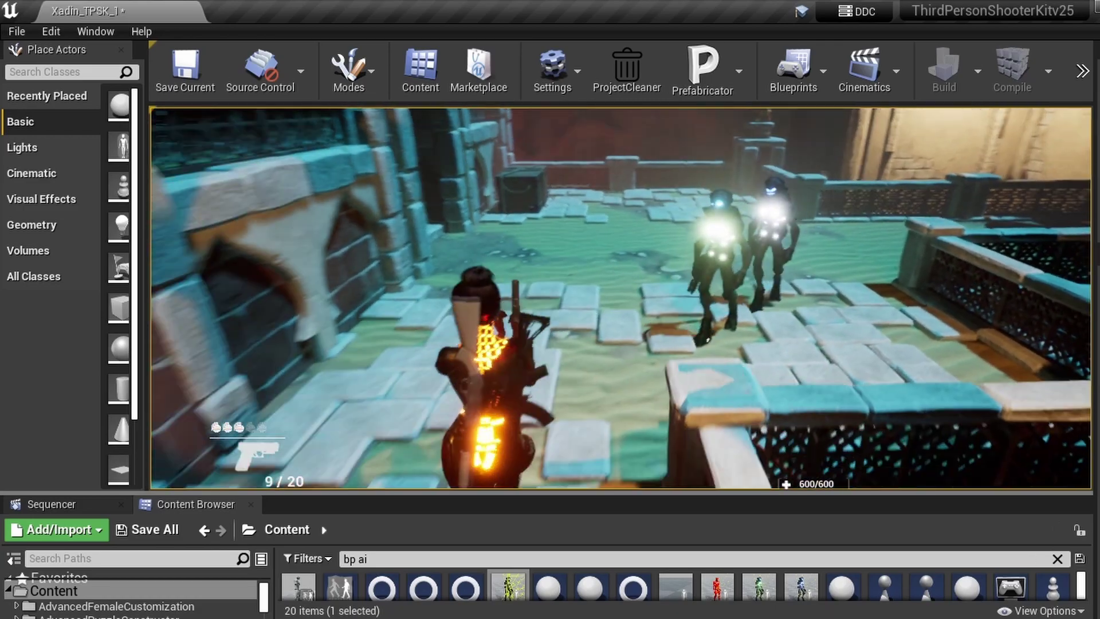
key(a)
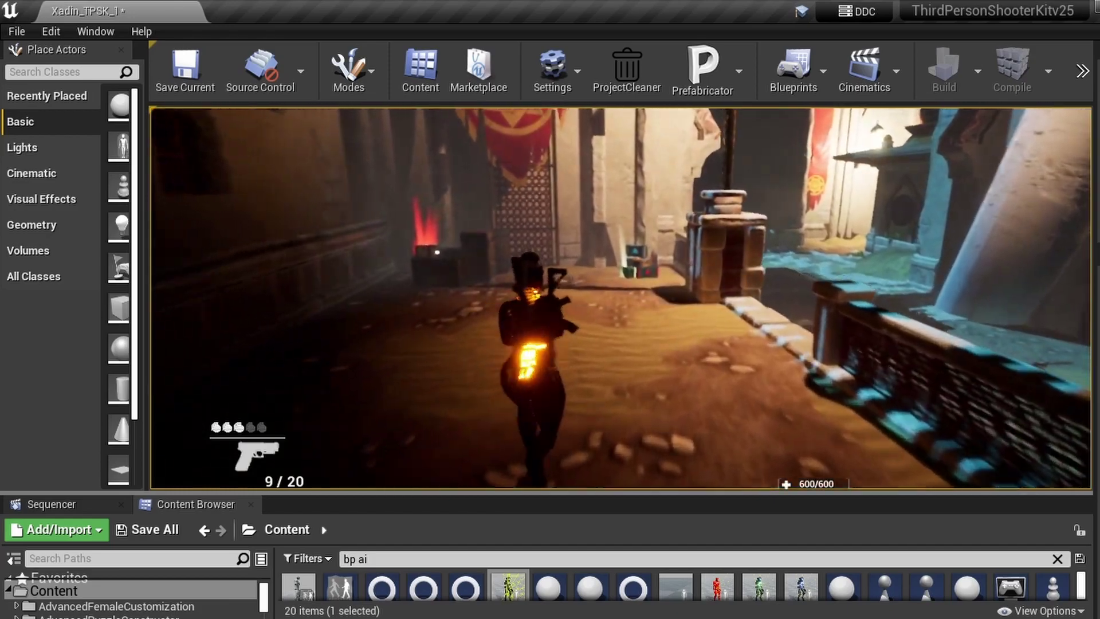
- Run the player through the dark passage and across the sandy courtyard to the stone wall to continue the follow test
key(w)
key(w)
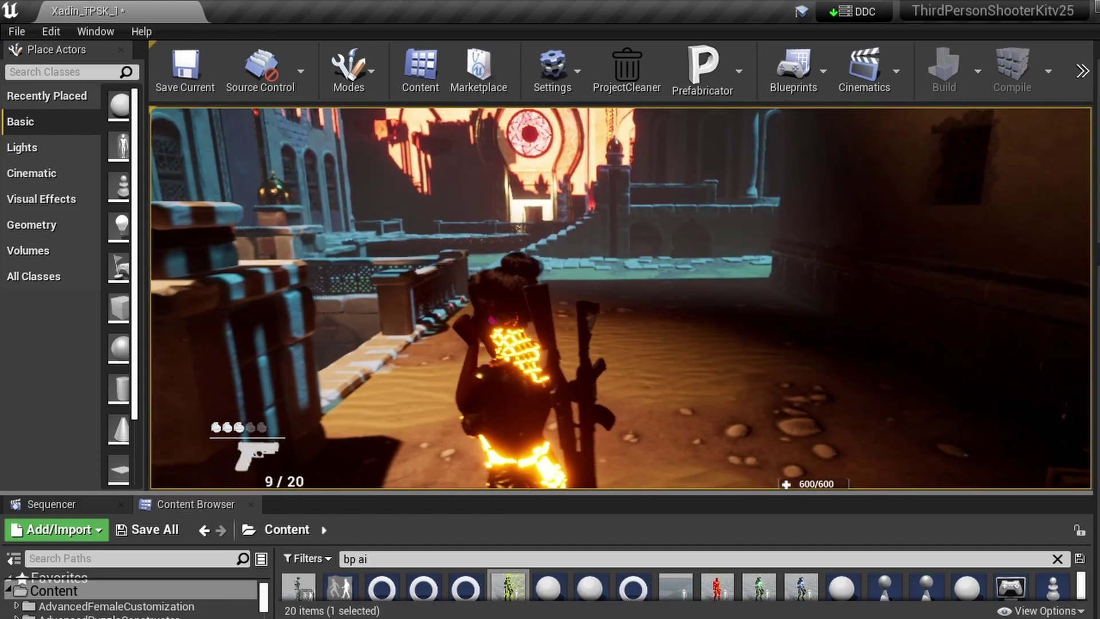
key(w)
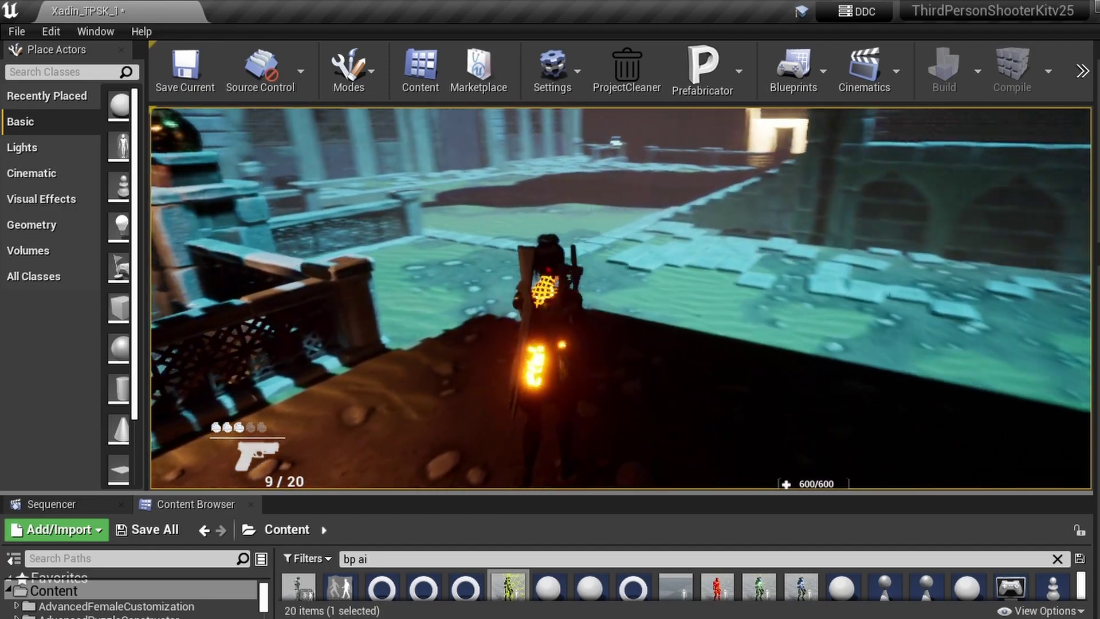
key(w)
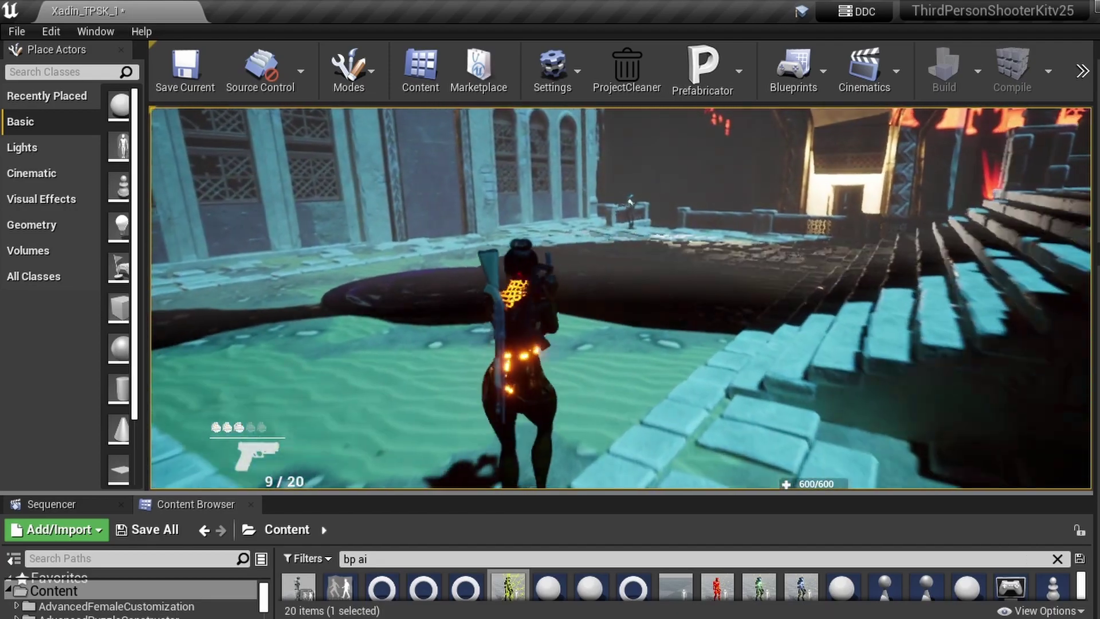
key(w)
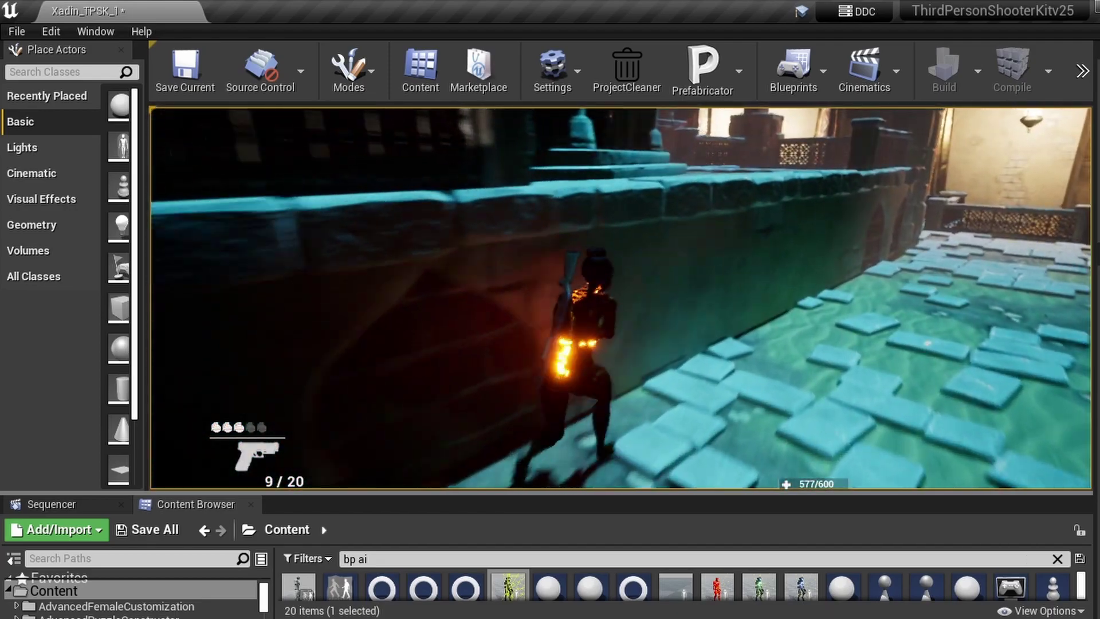
- Climb the player over the stone wall onto the upper ledge and switch to the pump shotgun
key(space)
key(space)
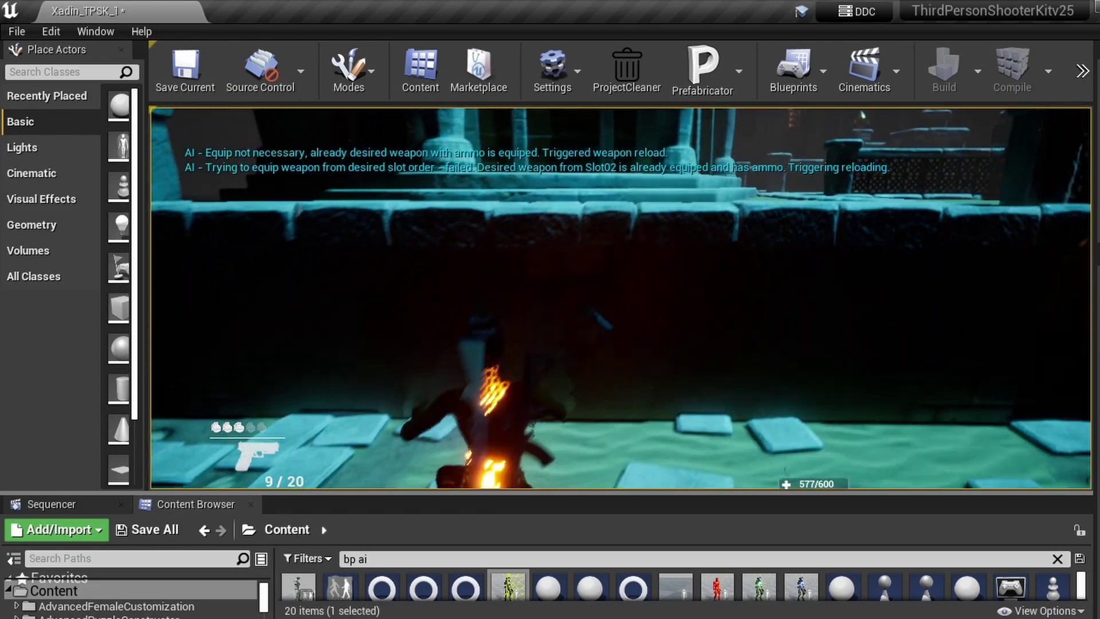
key(space)
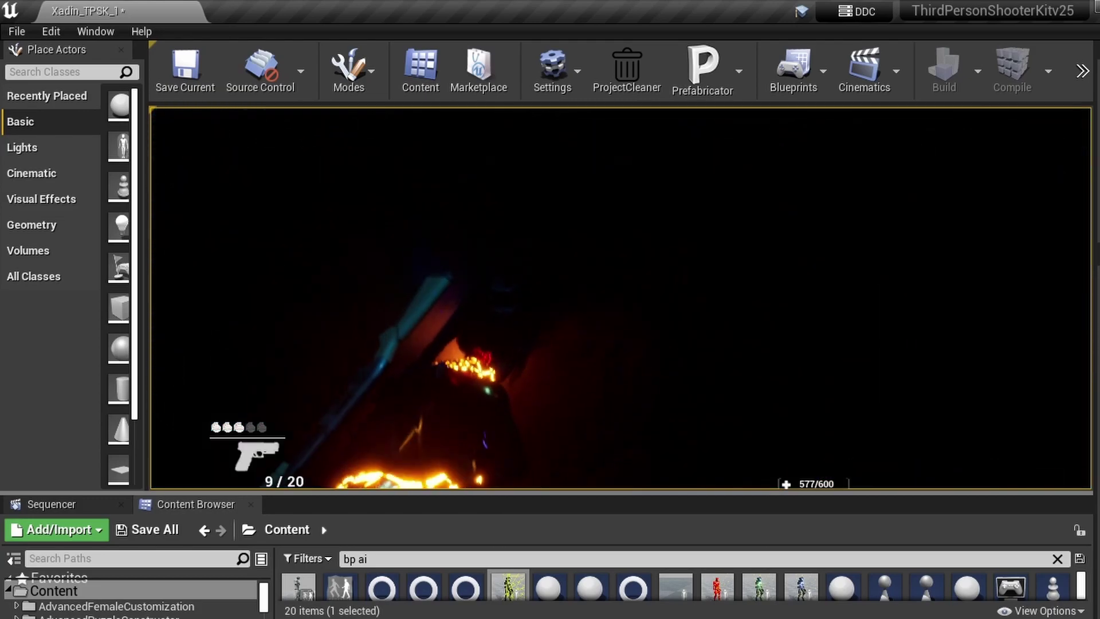
key(space)
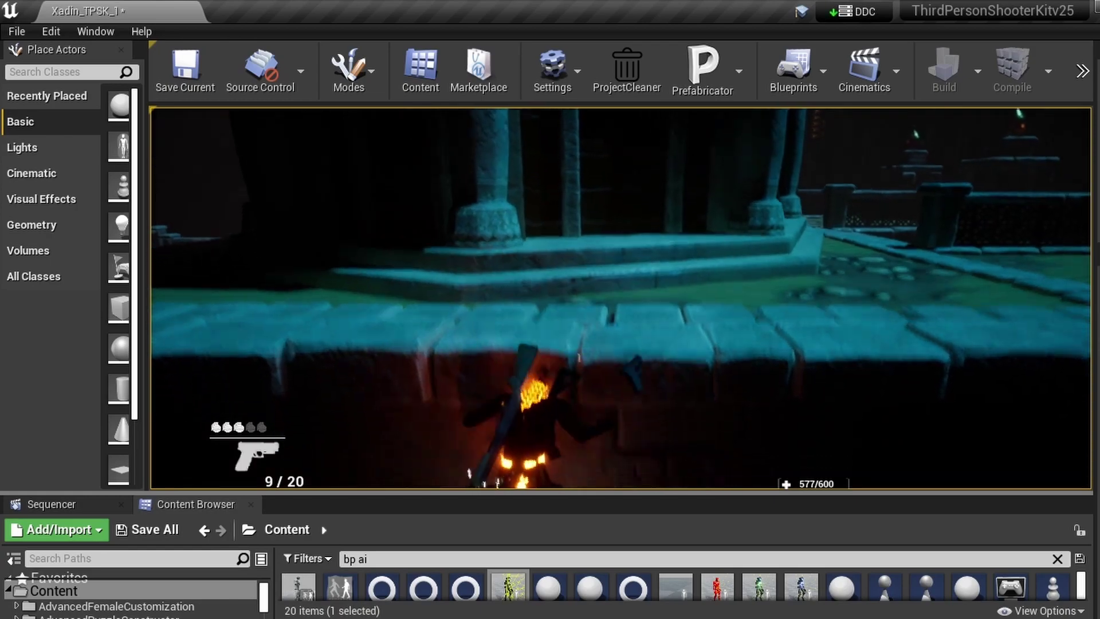
key(w)
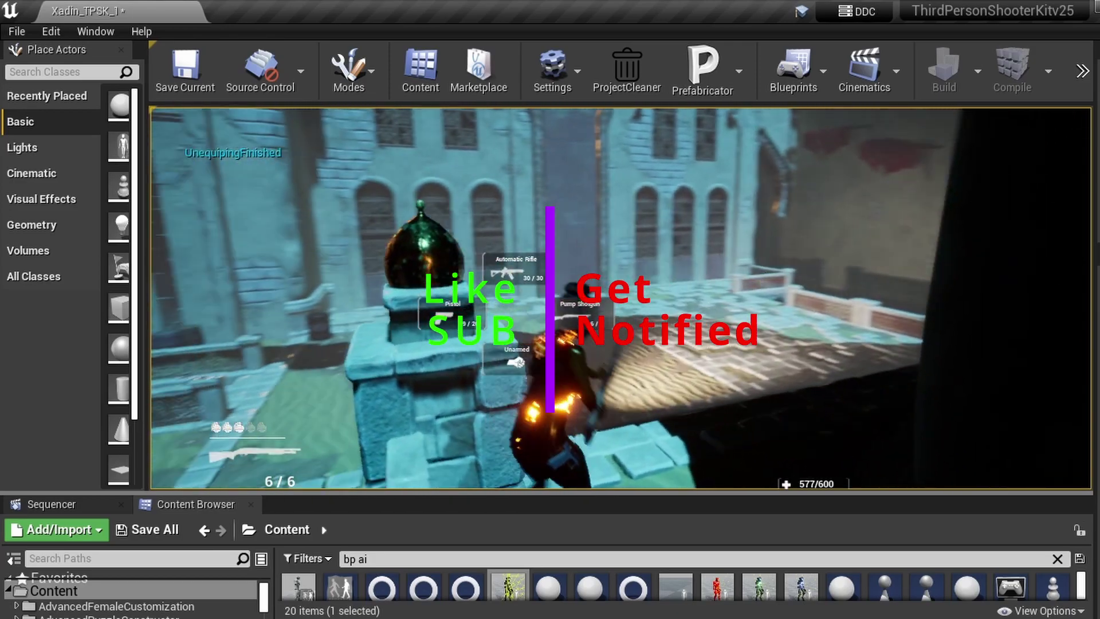
- Collect the health pack and throw a grenade toward the enemies beyond the railing while advancing the player in the combat test
key(w)
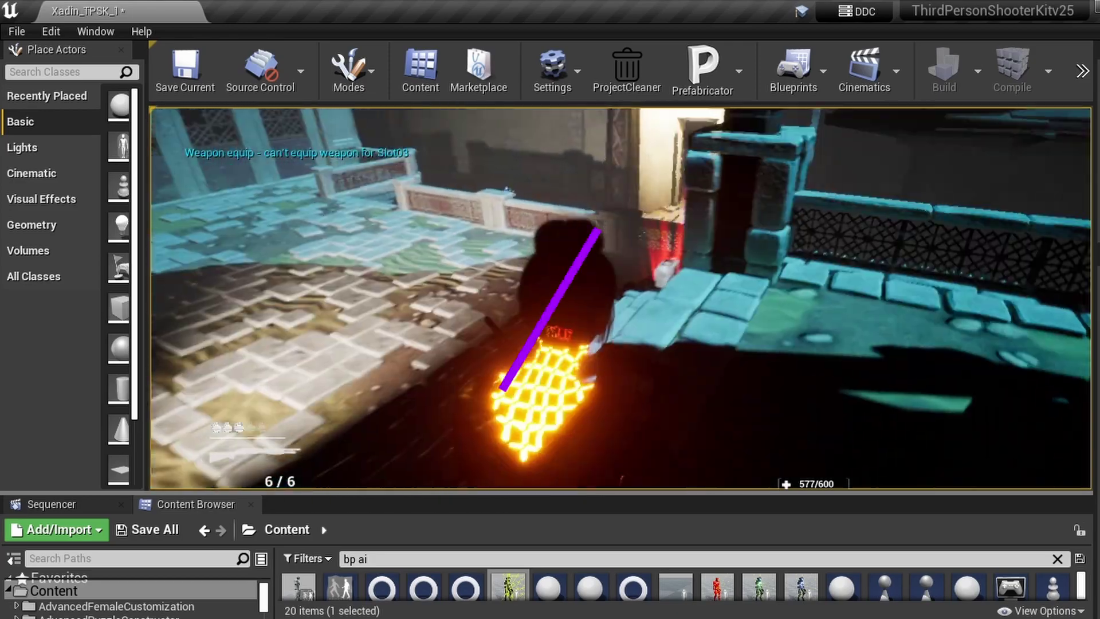
key(w)
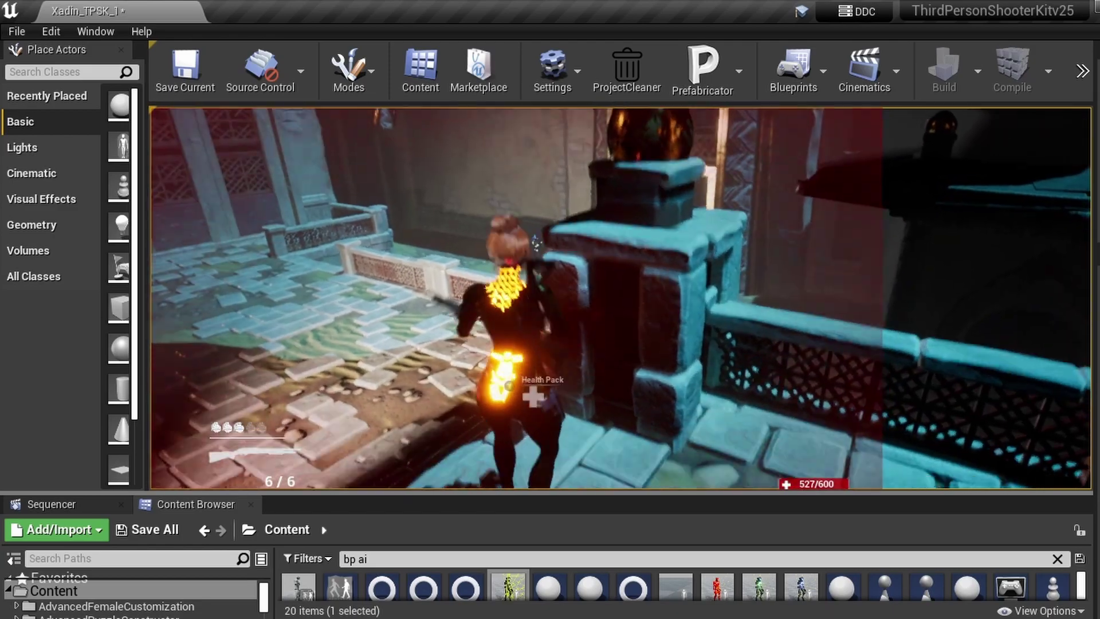
key(d)
key(g)
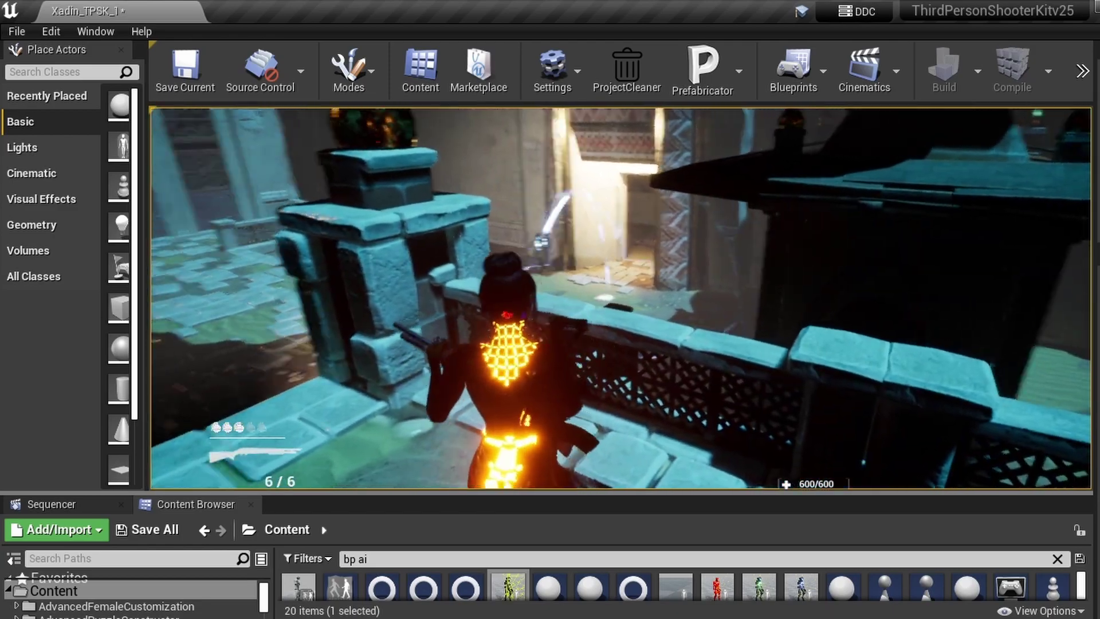
key(w)
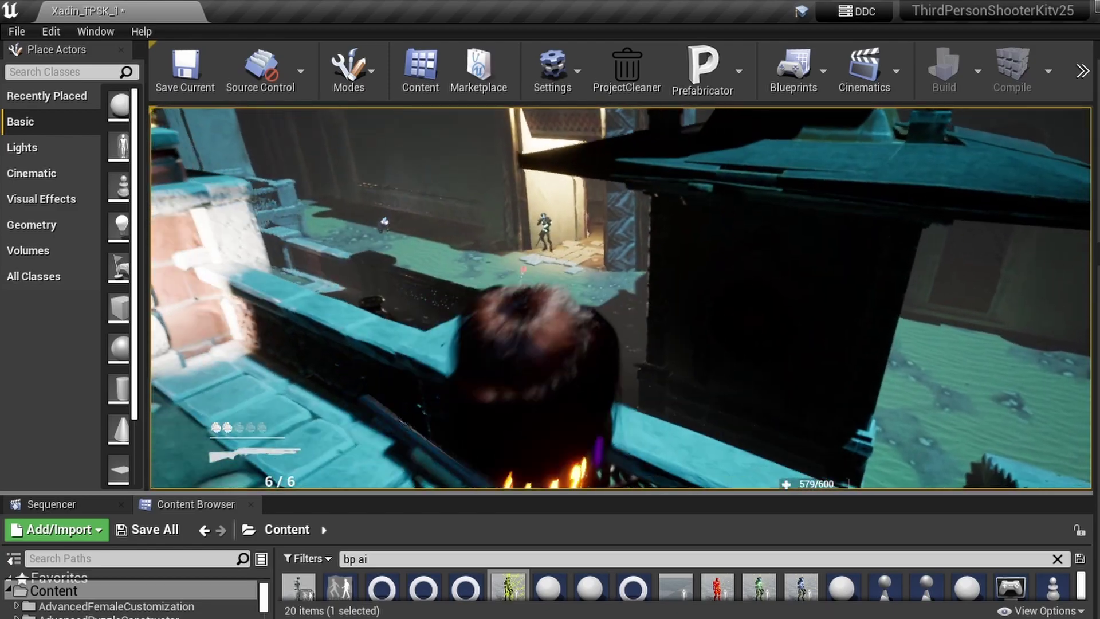
key(space)
key(w)
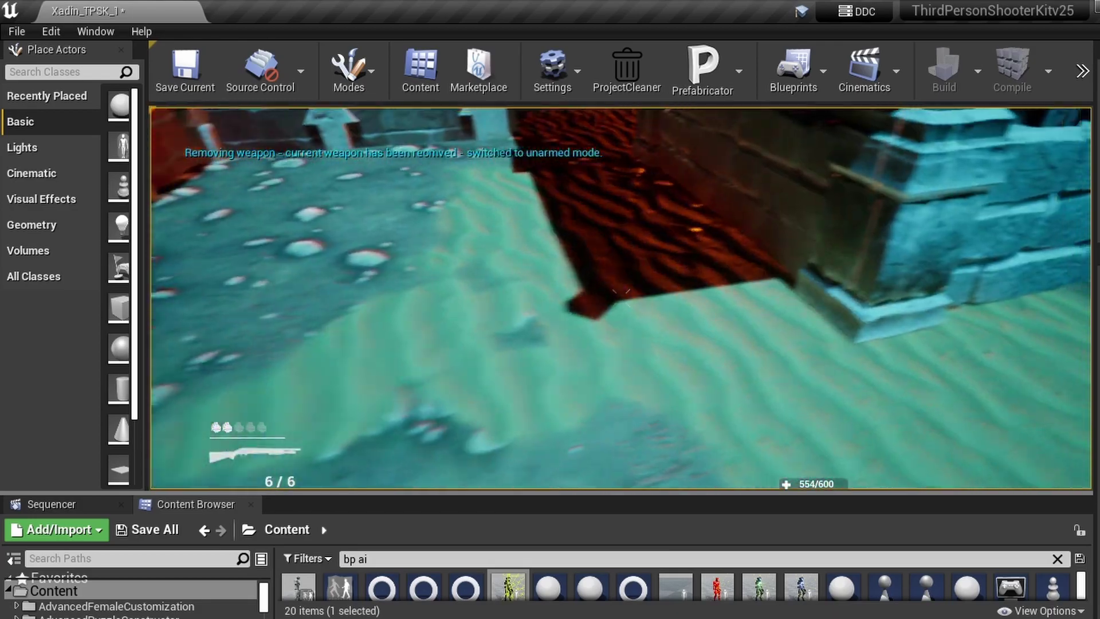